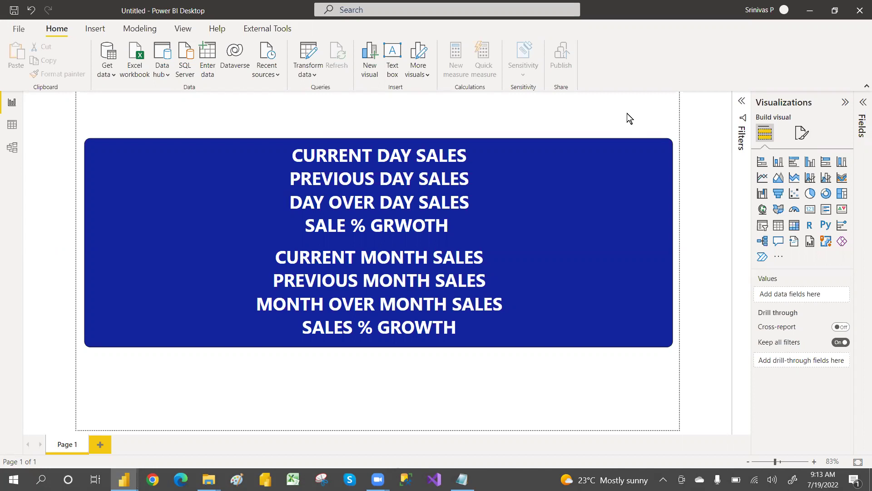
left_click_drag(281, 261, 463, 324)
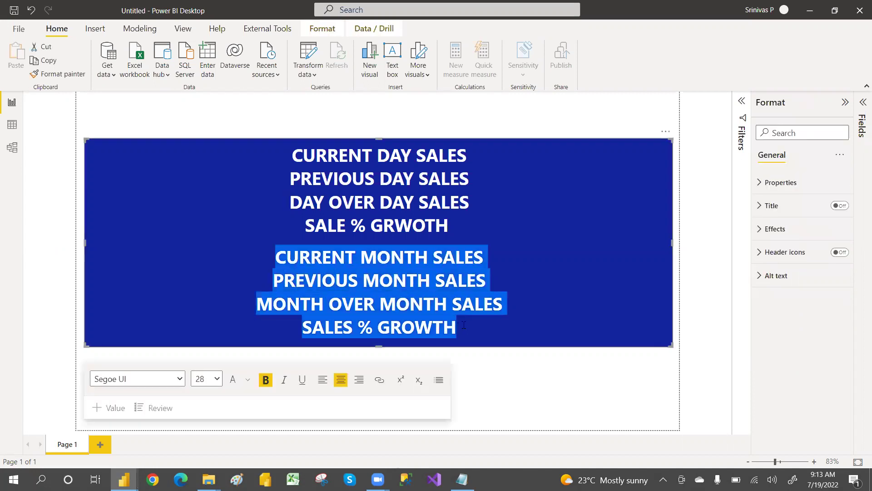
left_click(498, 370)
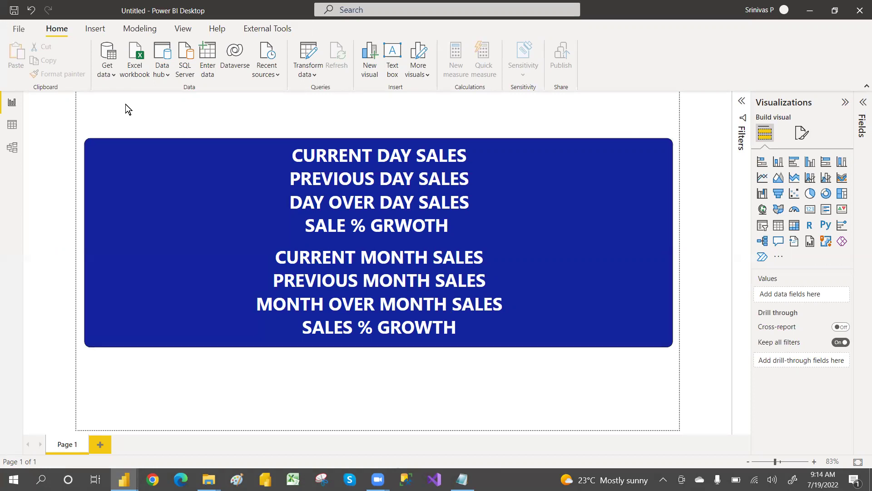
Connect to the local SQL Server "." as a data source in Import mode, without specifying a database
left_click(113, 75)
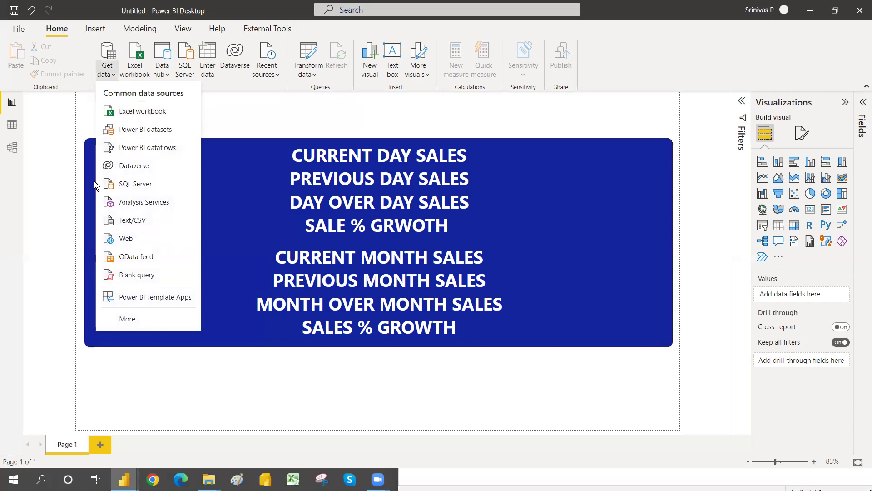
left_click(135, 185)
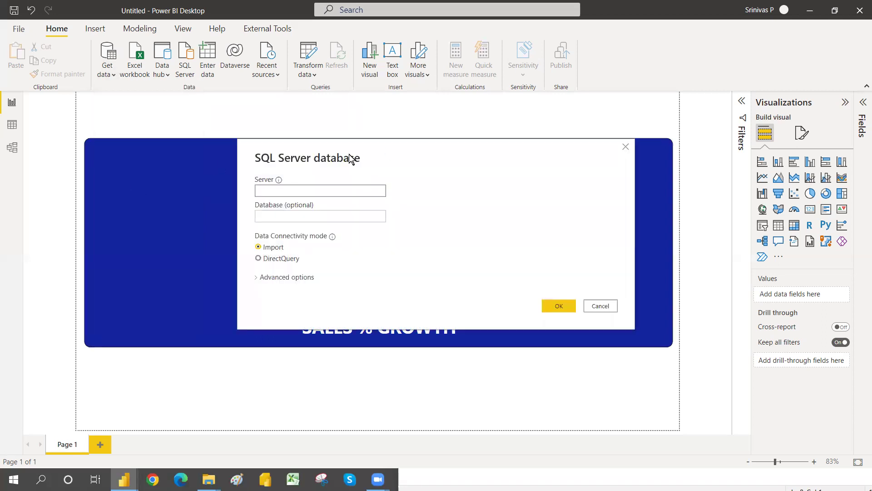
left_click_drag(349, 156, 240, 113)
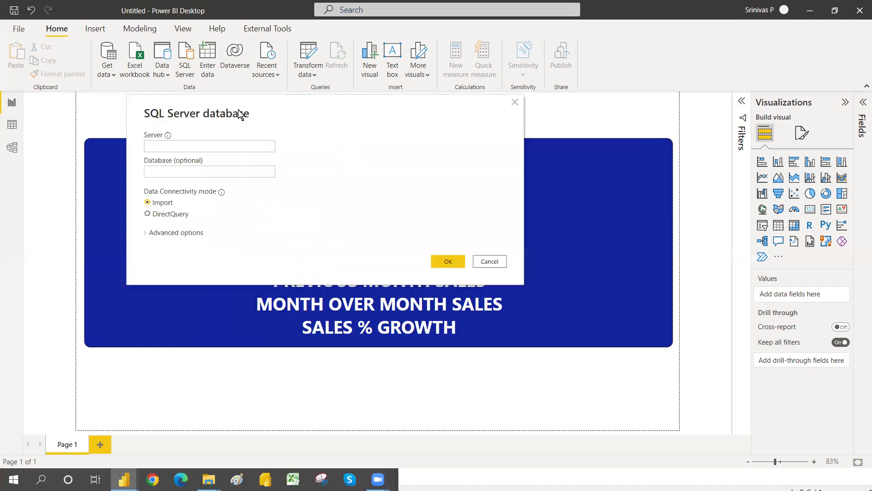
left_click(149, 147)
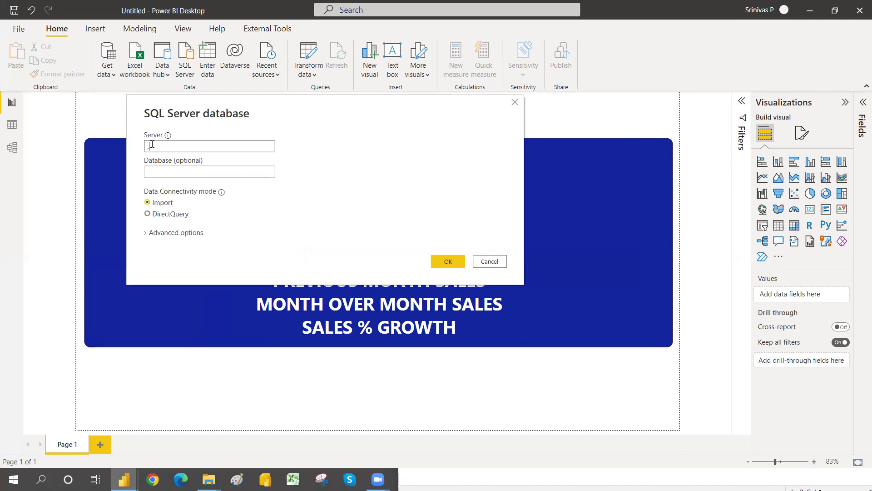
left_click(447, 261)
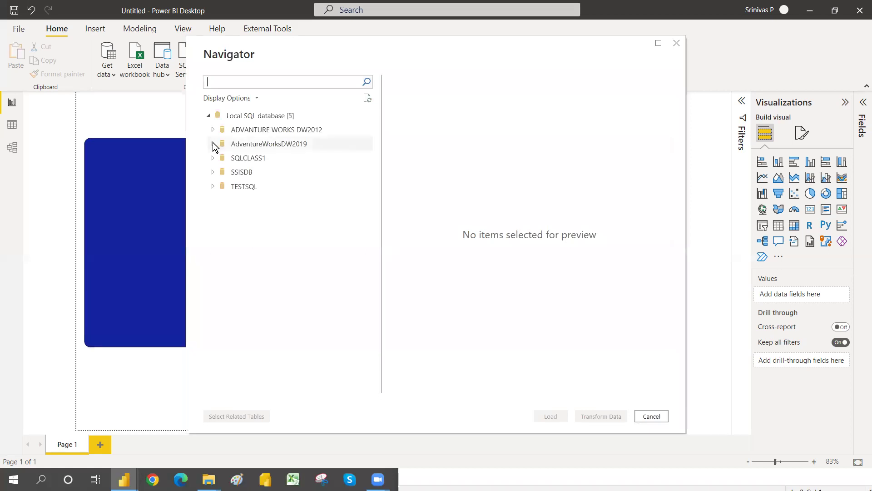
Expand the AdventureWorksDW2019 database, search for DIMDATE and select the DimDate table
left_click(213, 144)
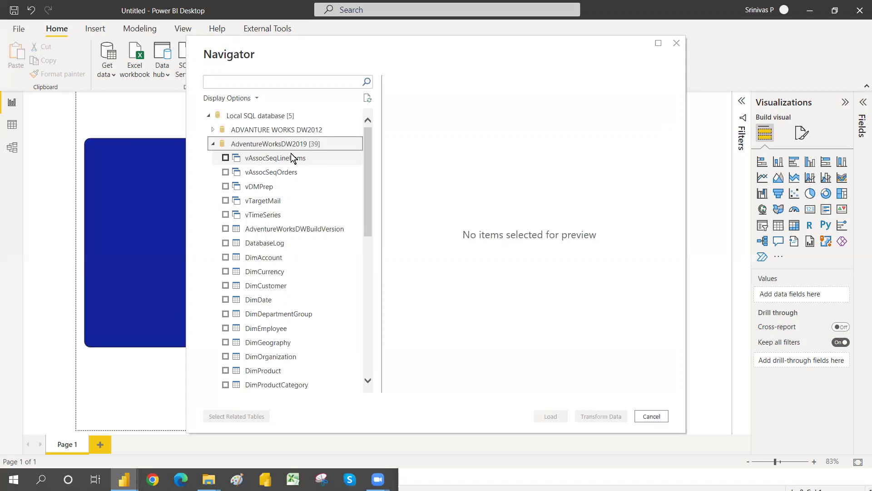
left_click(241, 83)
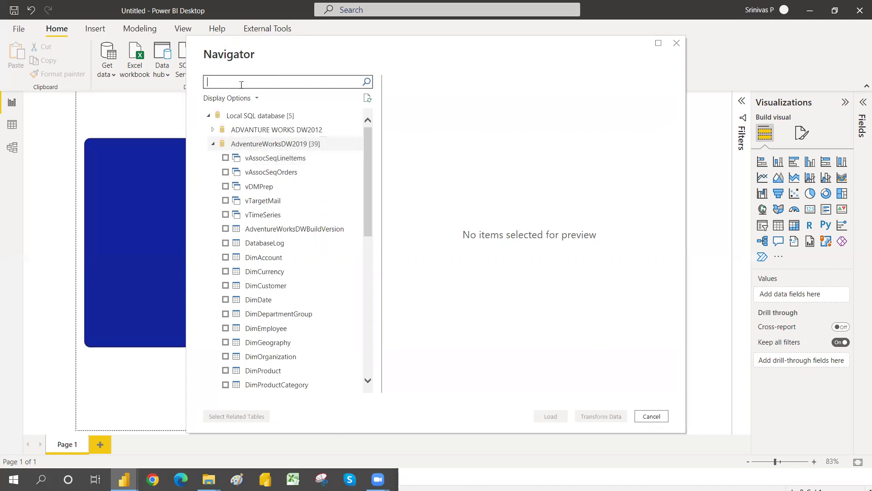
type("DIMDATE")
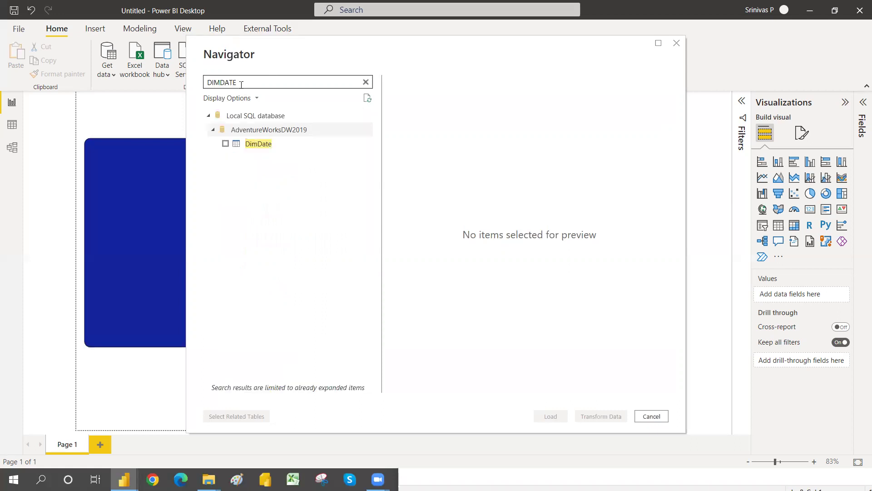
left_click(226, 144)
Search for FACTINTERNE, add FactInternetSales to the selection and load it together with DimDate
key("BackSpace")
key("BackSpace")
key("BackSpace")
key("BackSpace")
key("BackSpace")
key("BackSpace")
key("BackSpace")
type("FACTINTER")
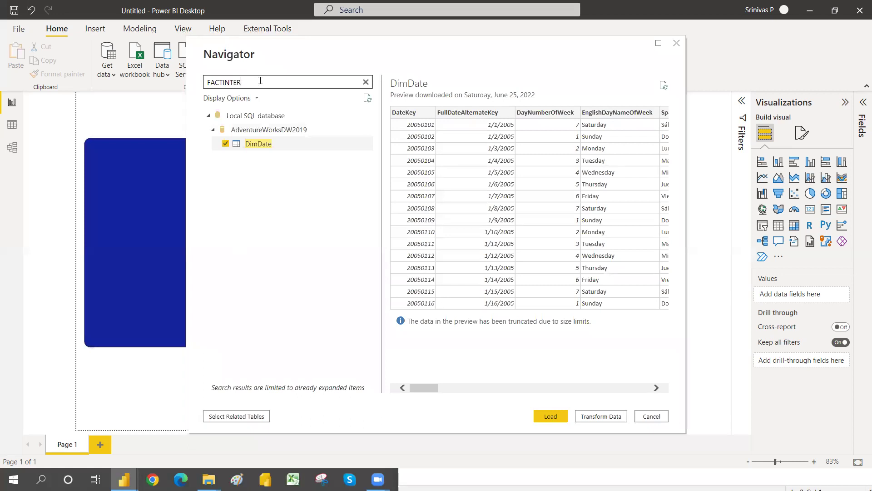
type("NE")
left_click(225, 143)
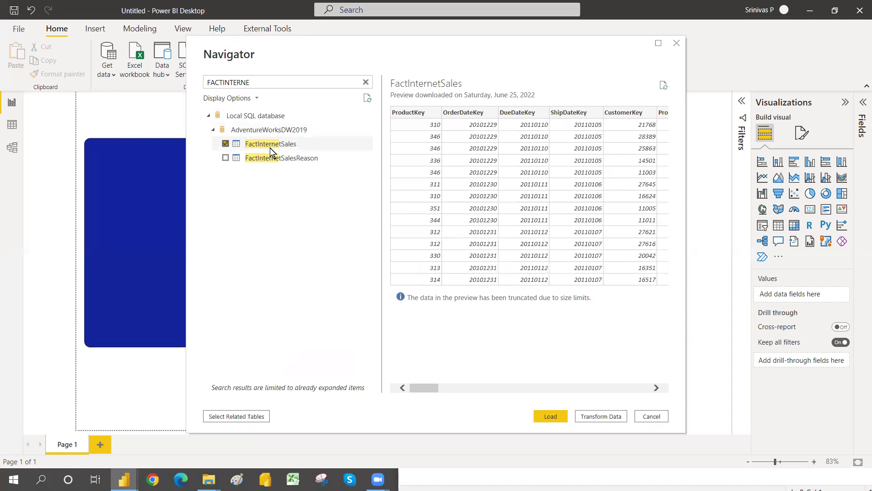
left_click(565, 414)
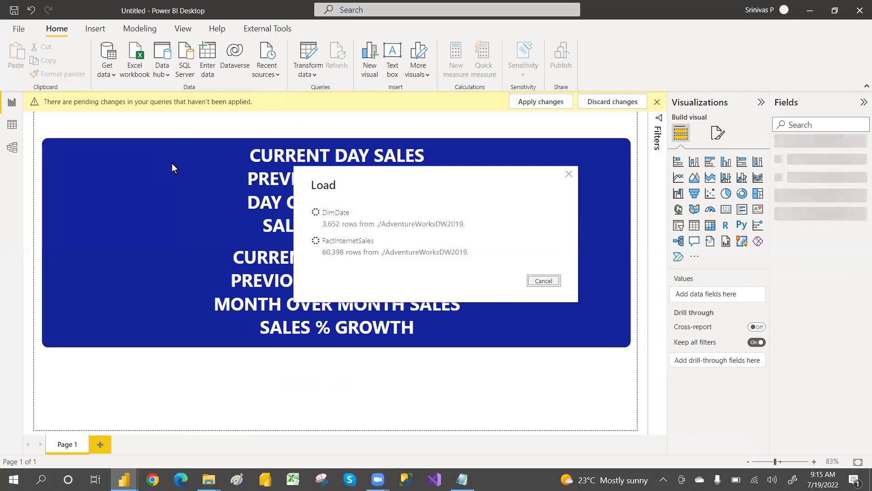
Switch to the Notepad notes and append "--> PREVIOUSDAY" to the PREVIOUS DAY line
left_click(462, 479)
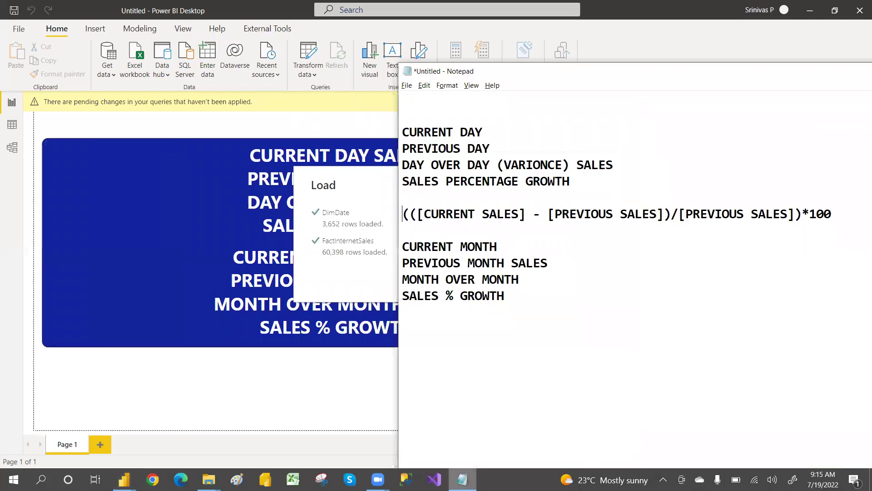
left_click_drag(410, 132, 402, 148)
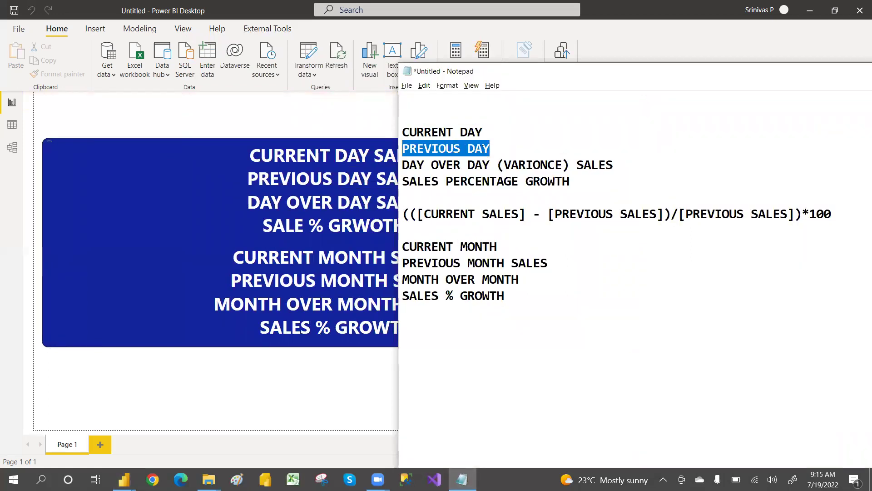
left_click(505, 148)
type("--")
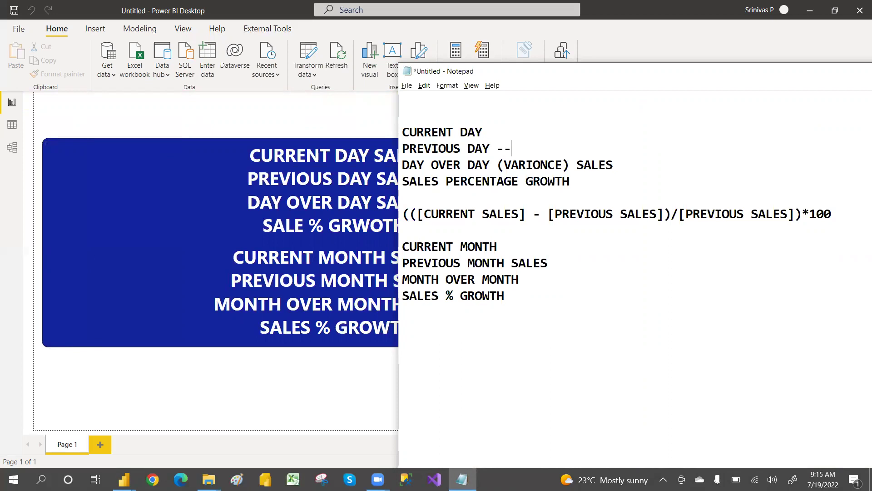
type("> PREVIOUSDAY")
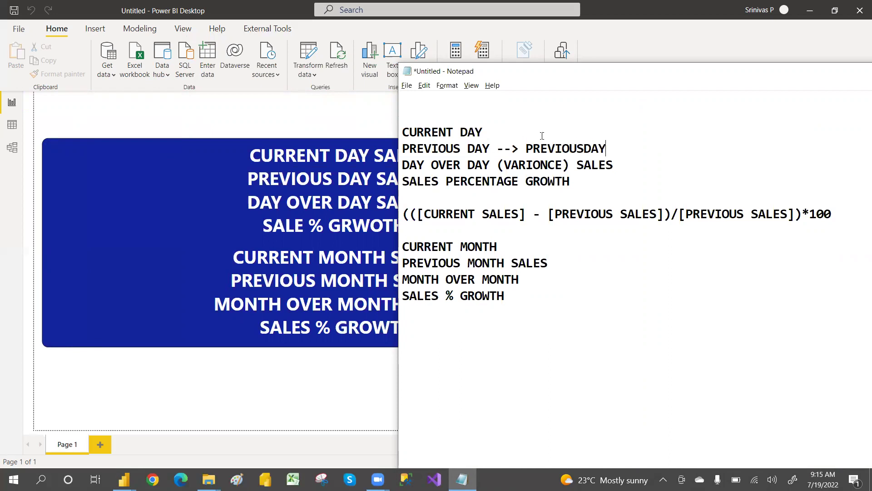
left_click_drag(526, 145, 611, 142)
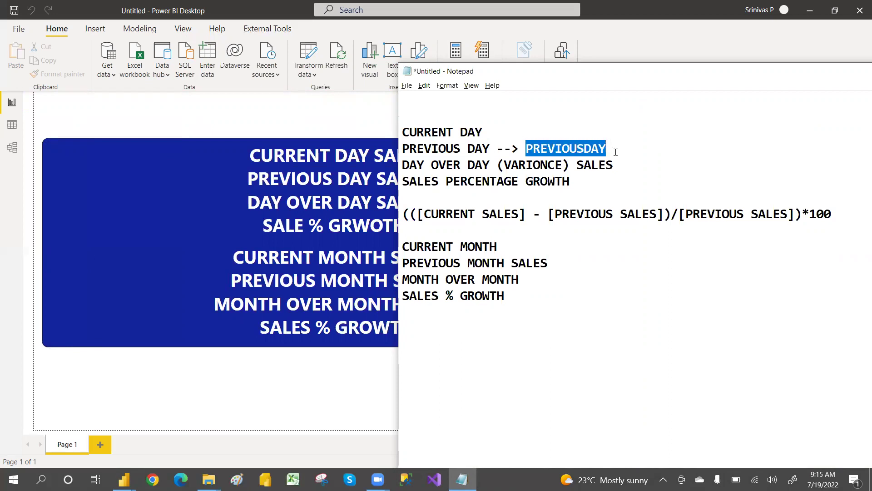
left_click_drag(409, 133, 488, 136)
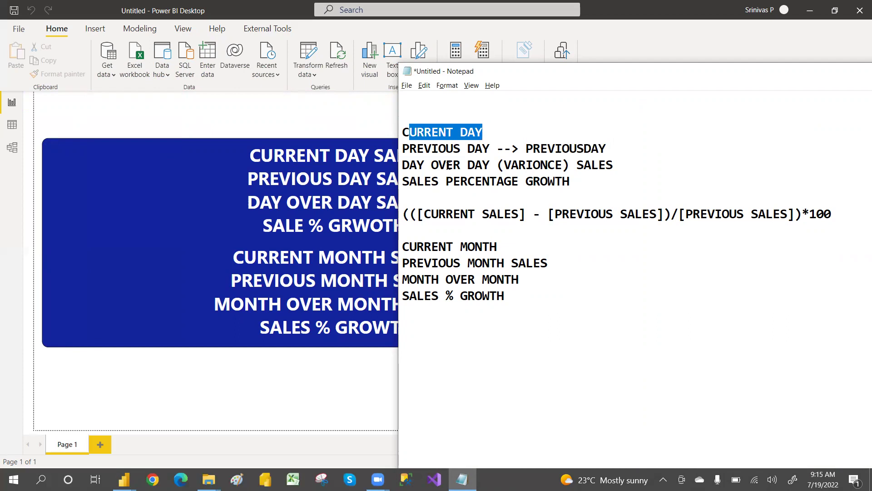
left_click_drag(409, 148, 482, 150)
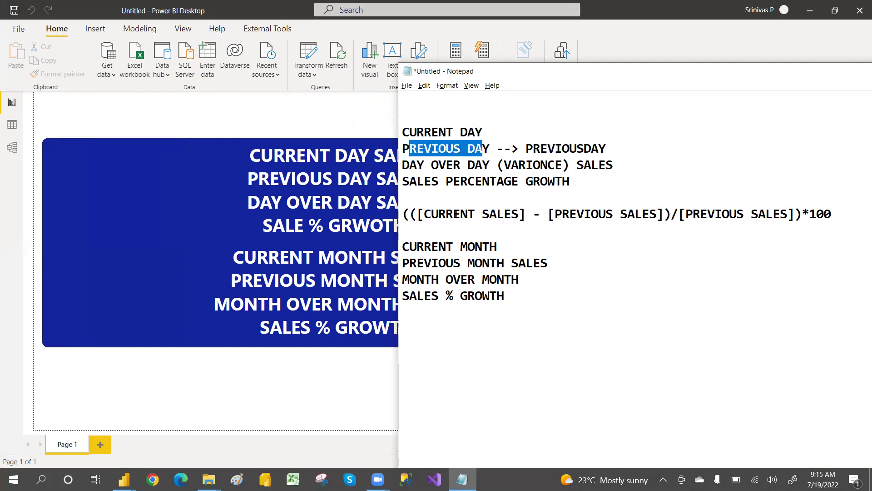
left_click_drag(411, 213, 833, 209)
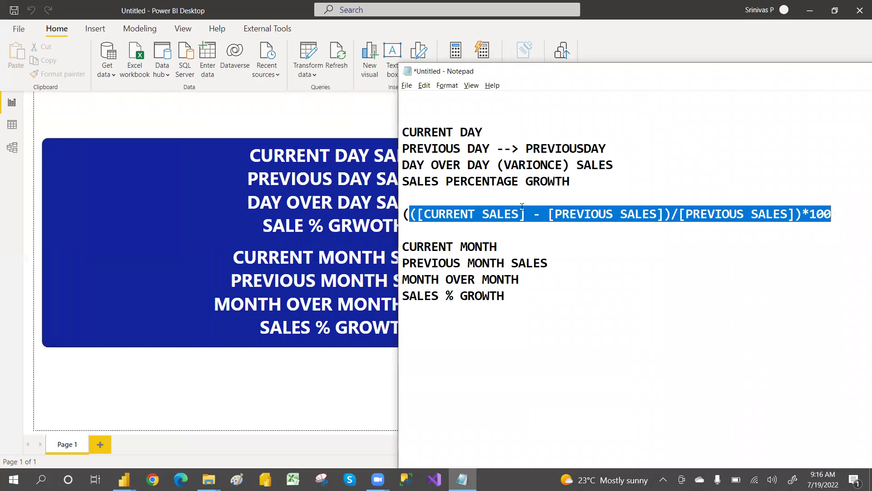
left_click_drag(549, 214, 834, 213)
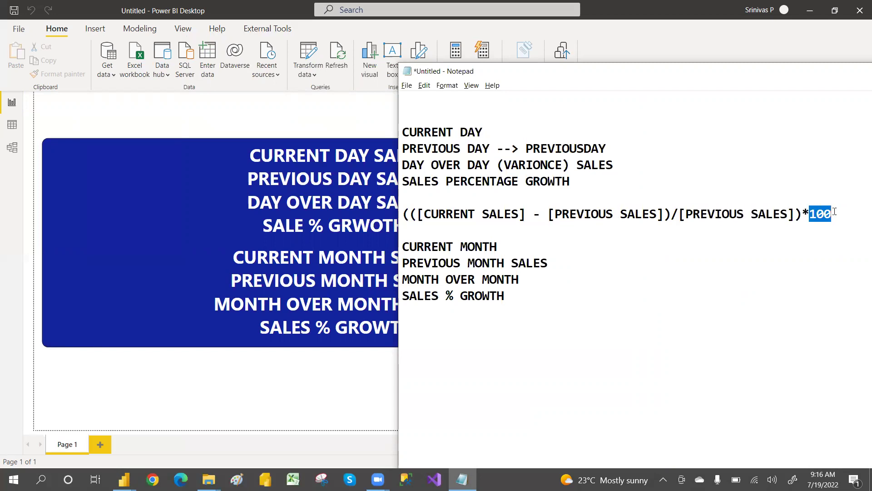
Return to Power BI Desktop and move the FactInternetSales table away from DimDate in the model diagram to expose their relationships
left_click(296, 116)
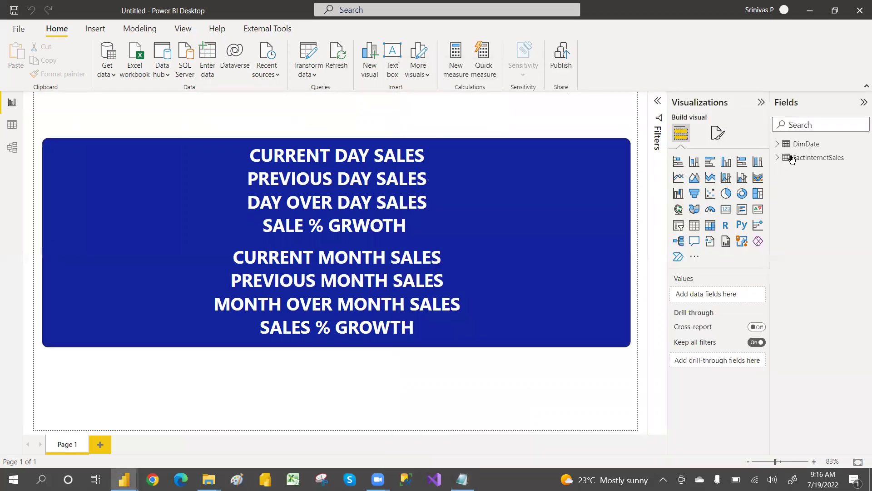
left_click(12, 150)
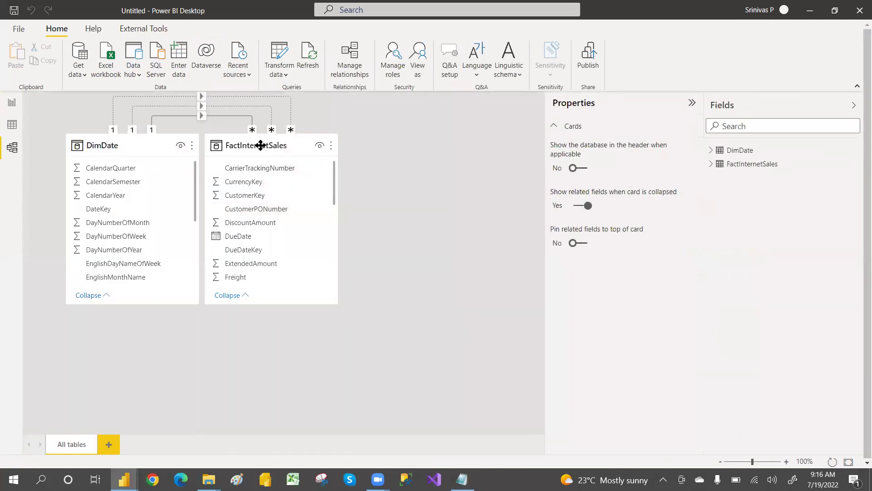
left_click_drag(260, 145, 429, 191)
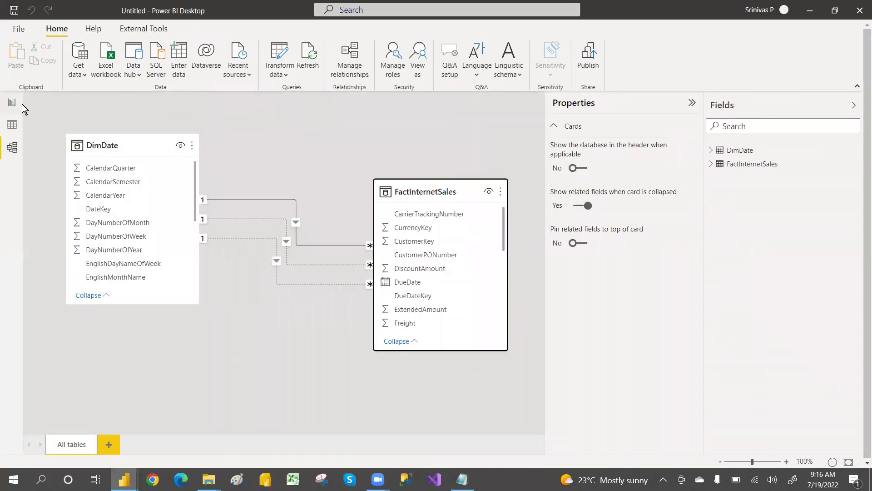
Add a second page to the report and create a new measure in the FactInternetSales table
left_click(11, 102)
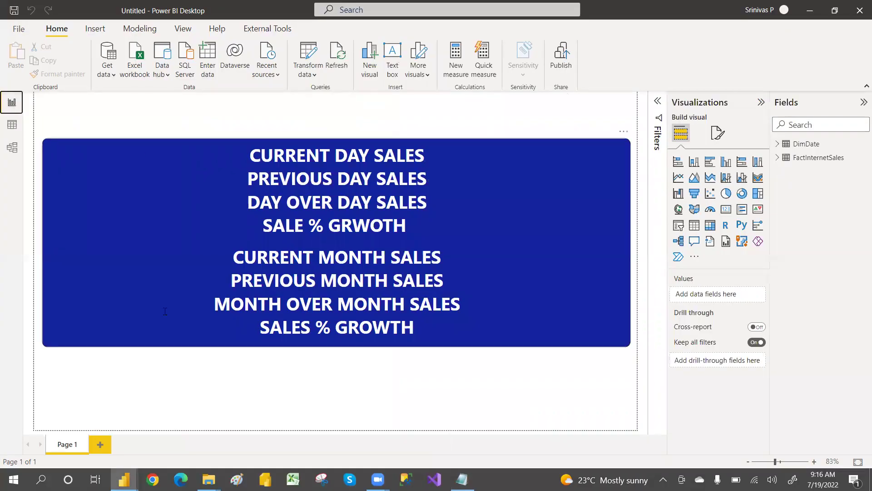
left_click(98, 445)
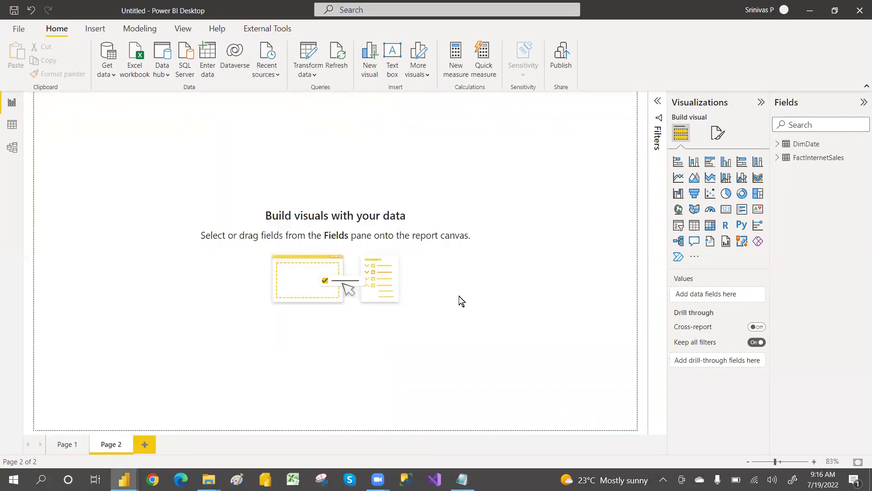
left_click(810, 125)
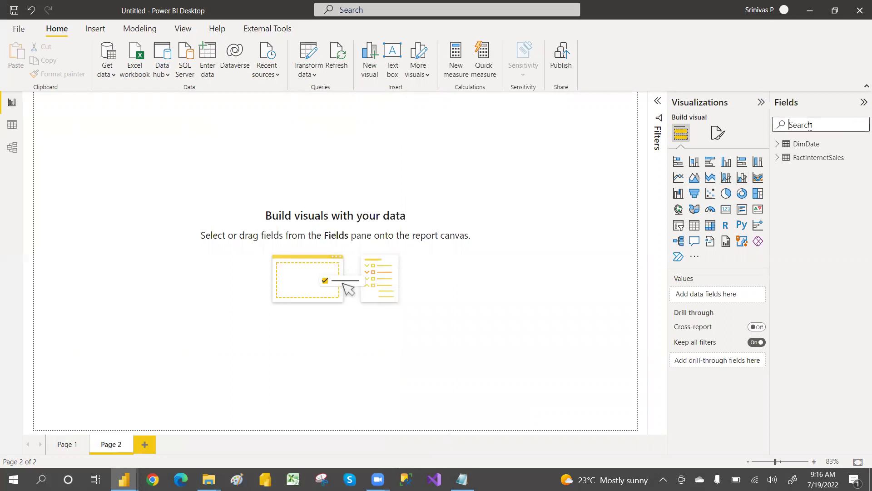
right_click(812, 159)
key("Escape")
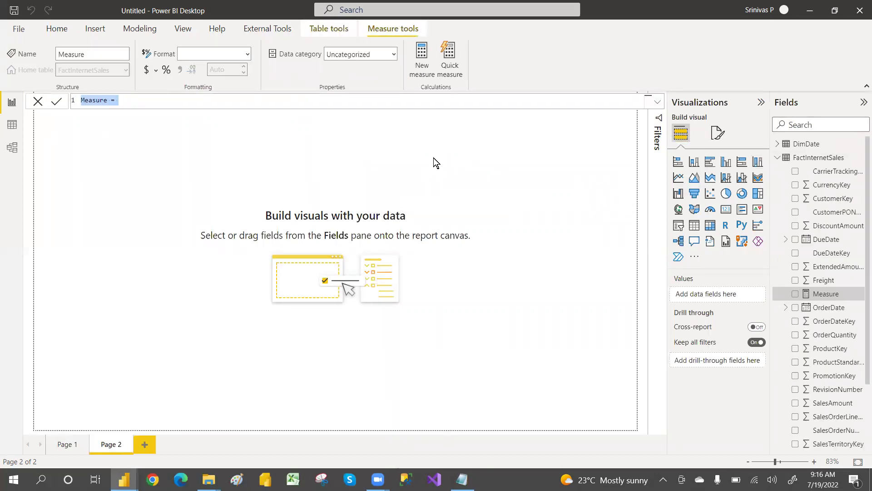
Define the new measure as TOTAL SALES = SUM(FactInternetSales[SalesAmount]) and commit it
left_click(257, 97)
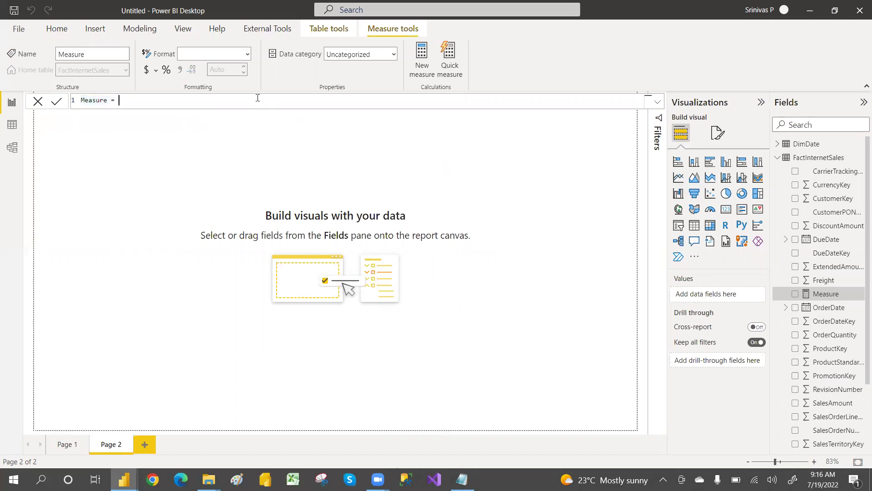
scroll(258, 98, "up", 5)
scroll(257, 98, "up", 1)
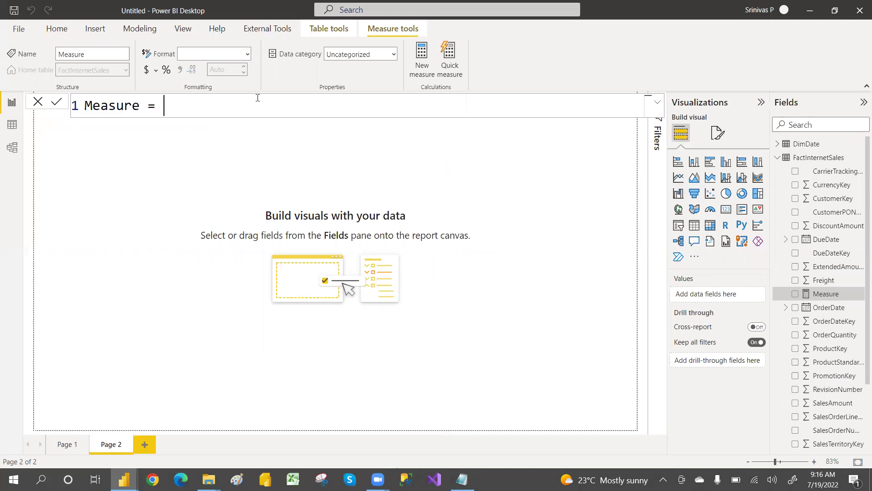
key("BackSpace")
key("BackSpace")
key("BackSpace")
key("BackSpace")
key("BackSpace")
key("BackSpace")
key("BackSpace")
key("BackSpace")
key("BackSpace")
key("BackSpace")
type("TOT")
type("SA")
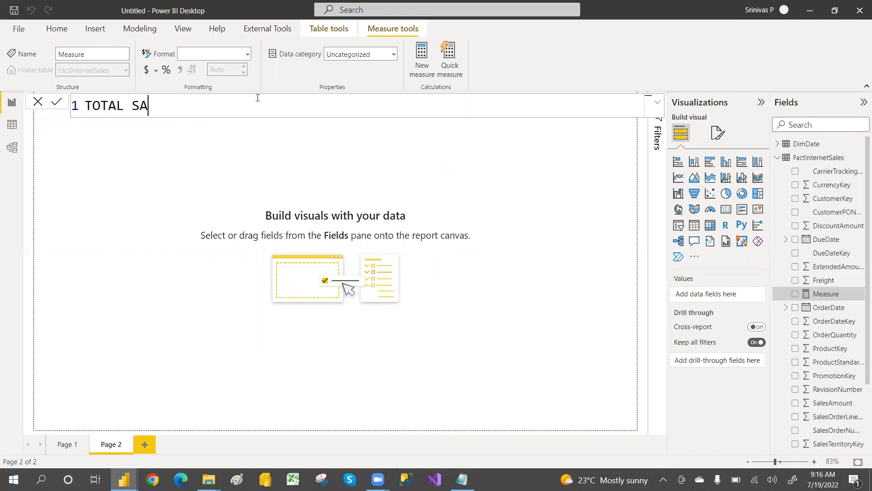
type("LES = SUM")
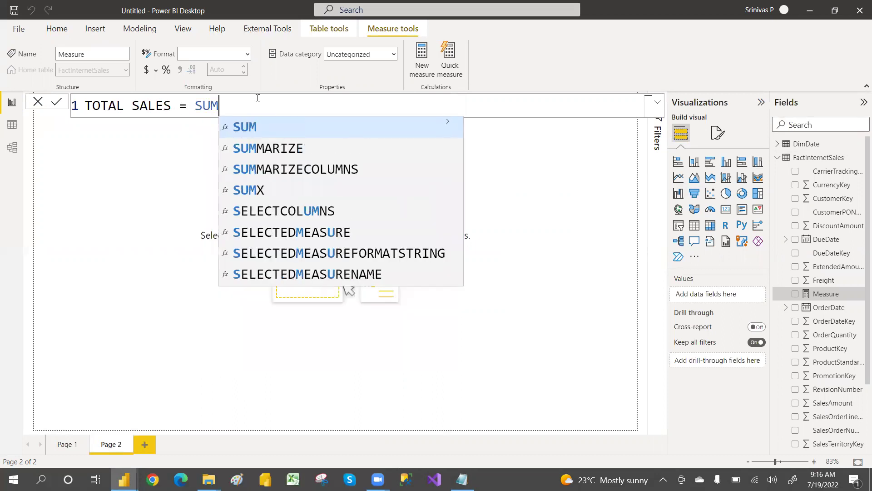
type("(SALESAM")
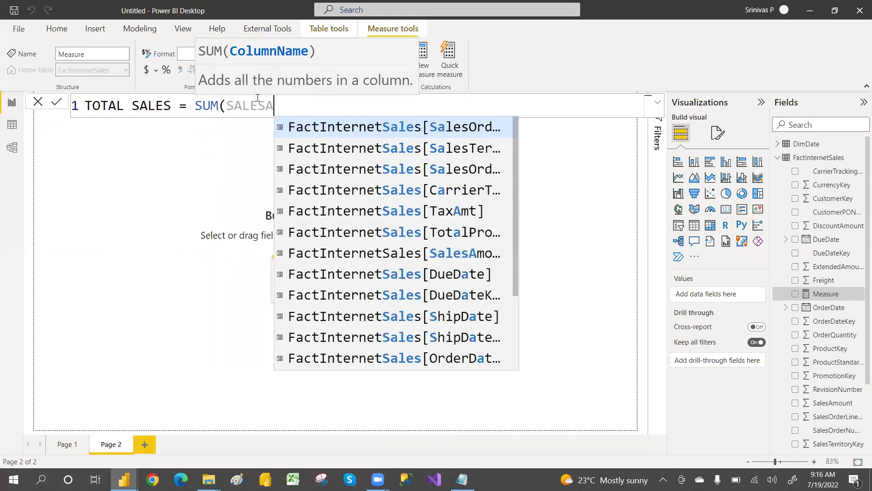
left_click(343, 147)
type(")")
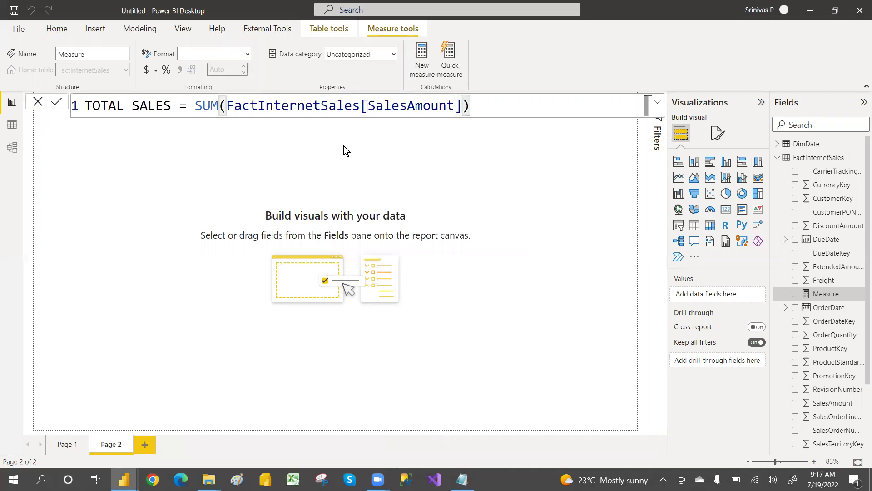
key("Return")
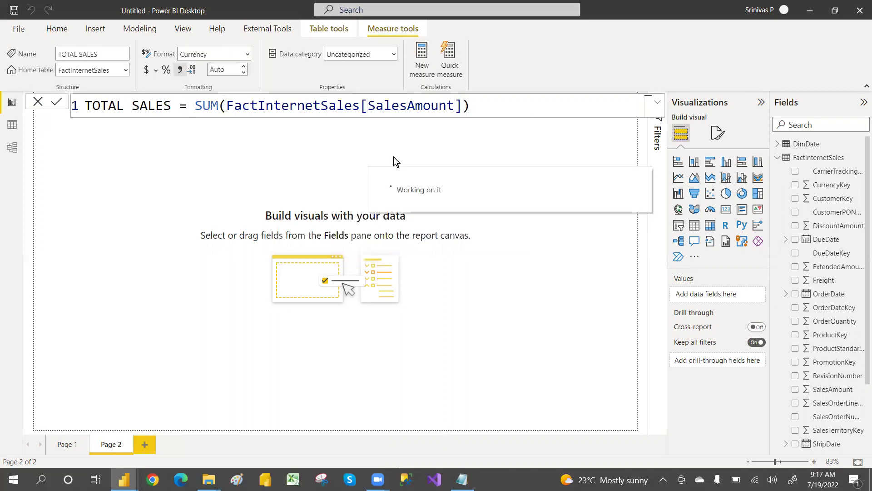
Find the FullDateAlternateKey field of DimDate and add it to Page 2 as a table with its date hierarchy
left_click(801, 123)
type("FULL")
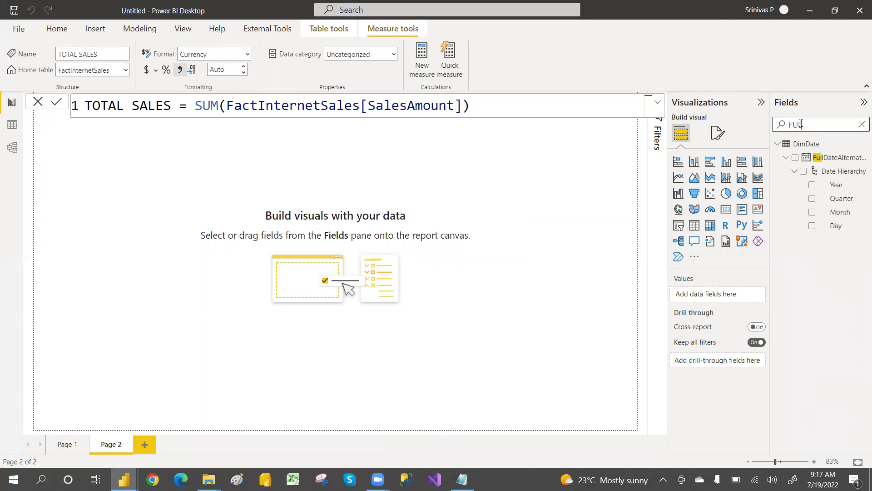
left_click(796, 159)
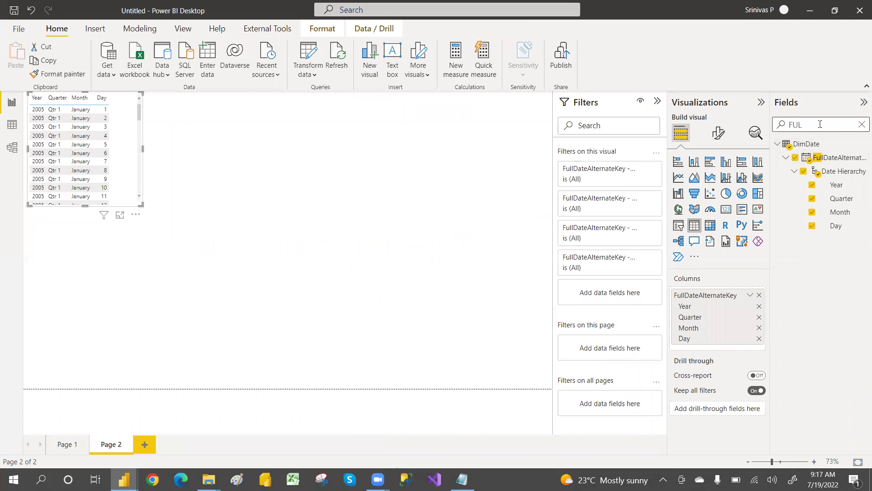
Find the TOTAL SALES measure and add it as a column to the date table visual
key("BackSpace")
key("BackSpace")
key("BackSpace")
key("BackSpace")
type("SA")
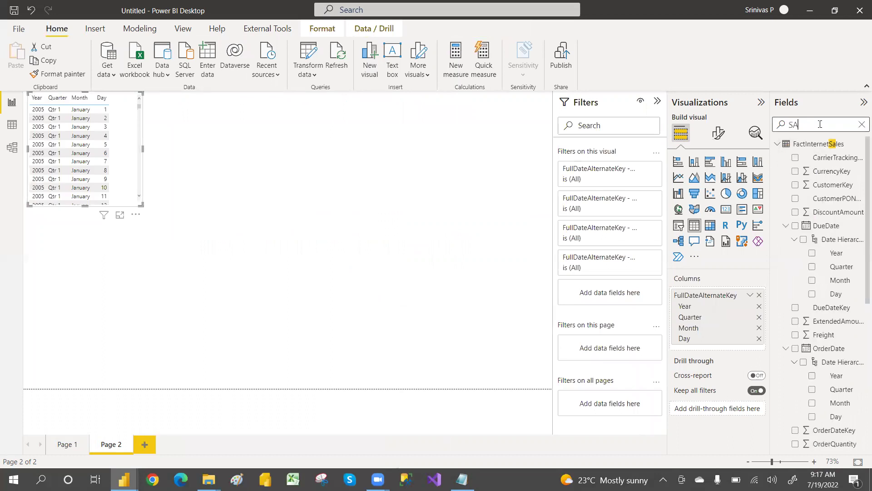
key("BackSpace")
key("BackSpace")
type("TOTAL")
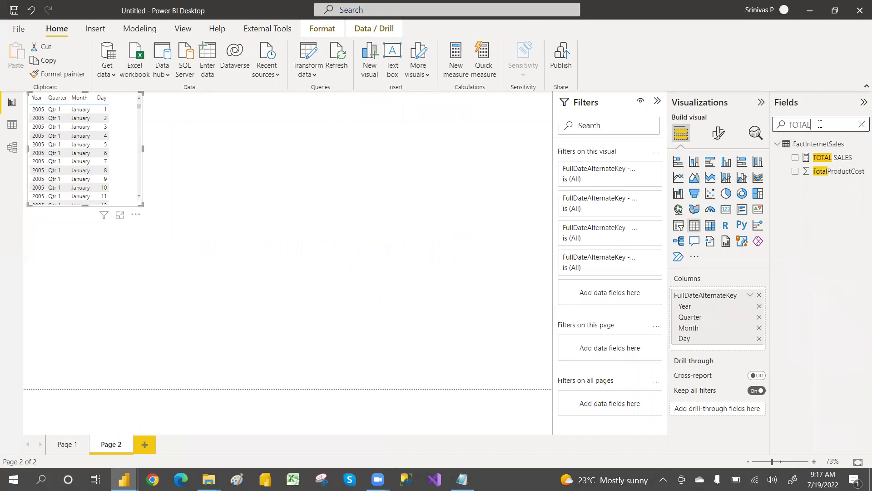
left_click(795, 159)
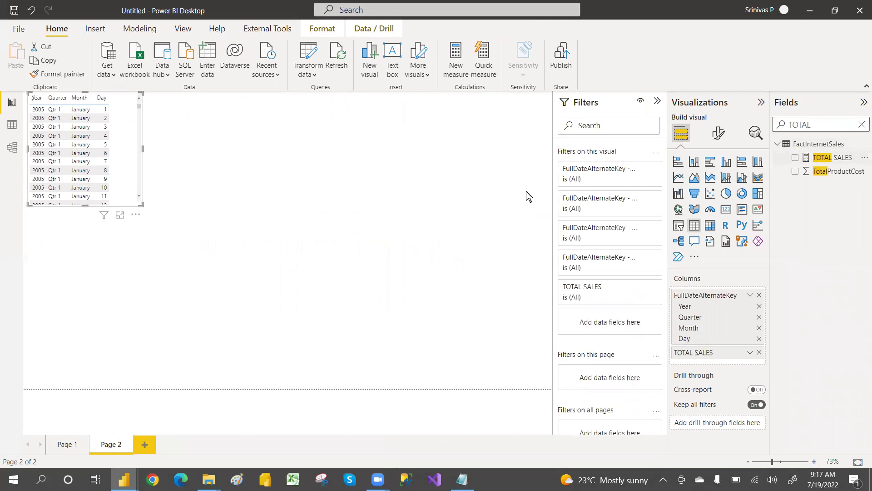
Enlarge the date and sales table visual and move it away from the page's corner
left_click_drag(139, 203, 314, 279)
left_click_drag(240, 231, 369, 280)
scroll(370, 280, "up", 4)
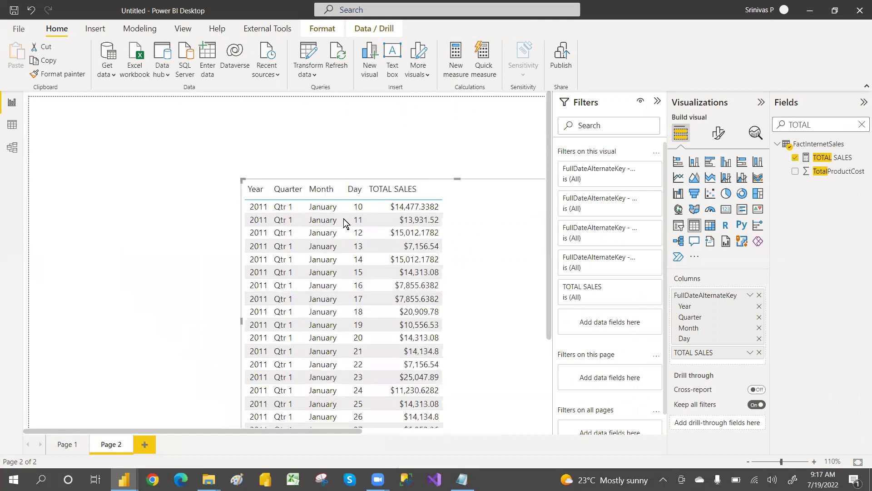
scroll(302, 201, "up", 2)
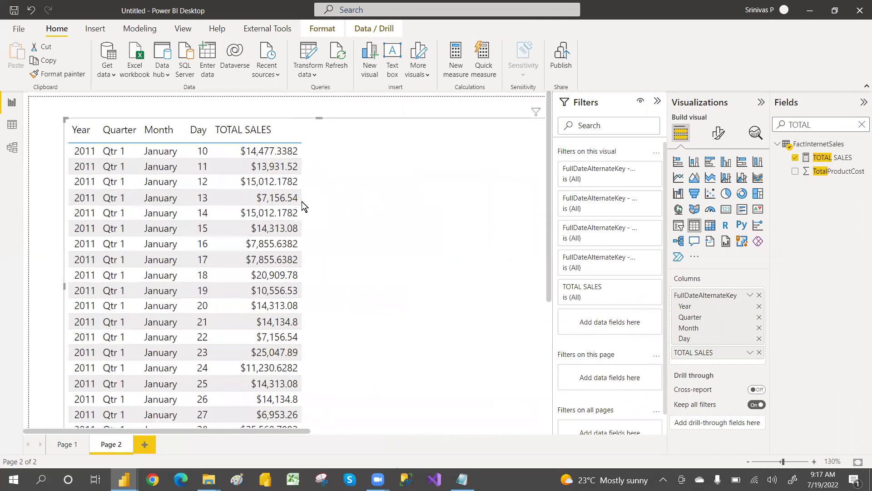
scroll(302, 201, "up", 1)
scroll(384, 171, "up", 1)
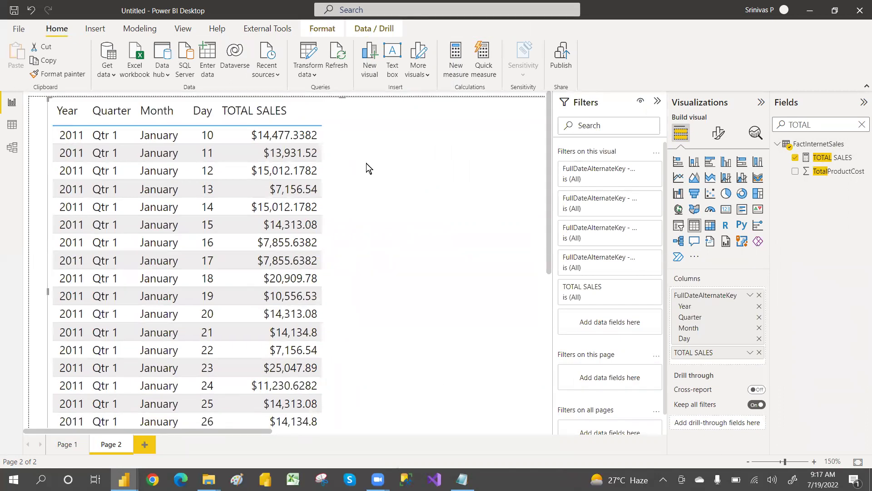
Create a new measure in FactInternetSales and start its formula as PREVIOUSDAY = CALCULATE([TOTAL SALES], without the table name prefix
left_click(862, 125)
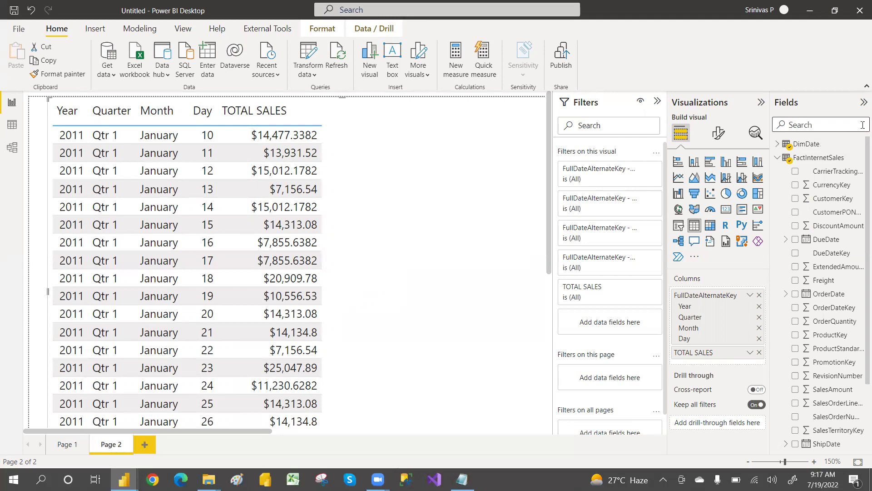
right_click(817, 158)
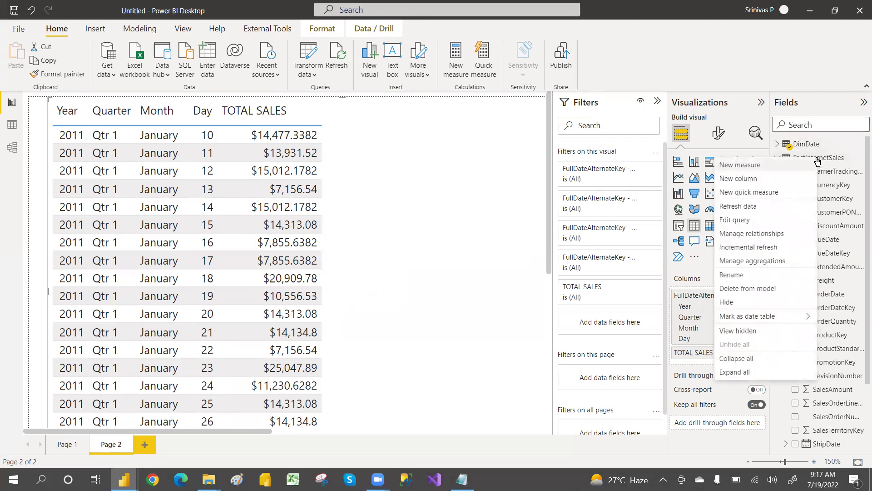
left_click(767, 168)
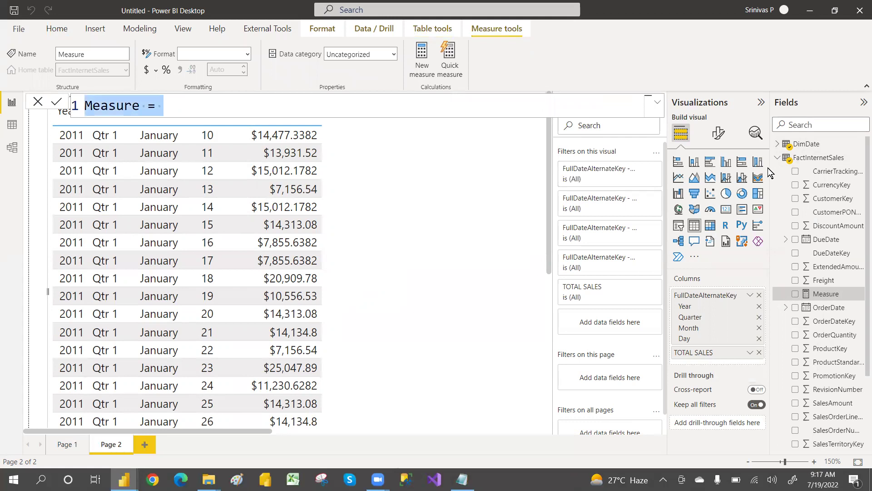
type("PREVI")
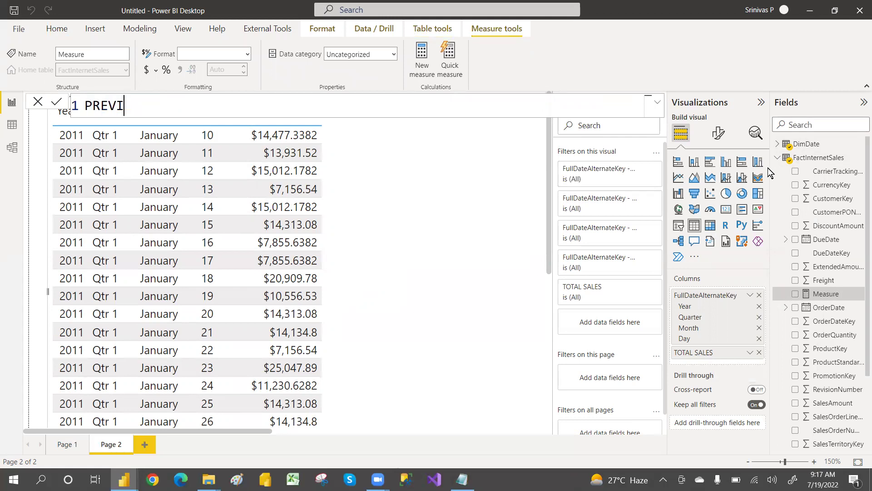
type("OUS")
key("BackSpace")
type("DAY = CALCULATE(SAU")
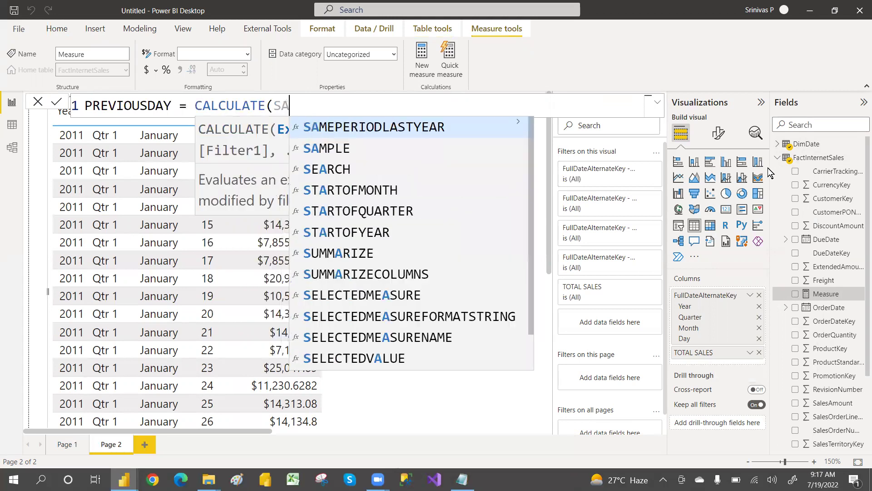
key("BackSpace")
key("BackSpace")
key("BackSpace")
type("TOT")
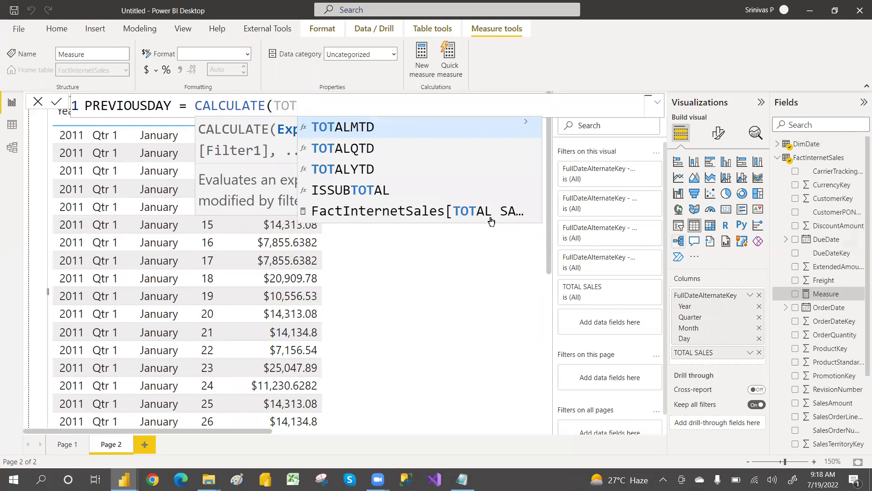
left_click(479, 213)
left_click_drag(407, 105, 277, 106)
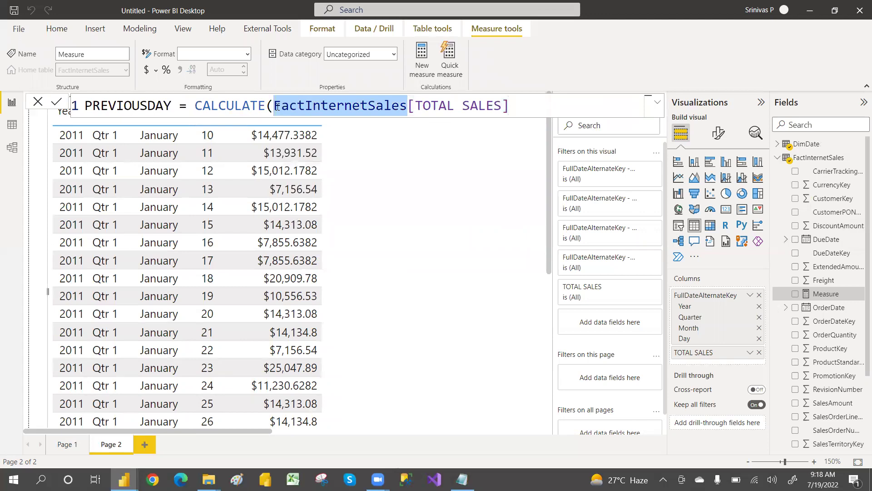
key("BackSpace")
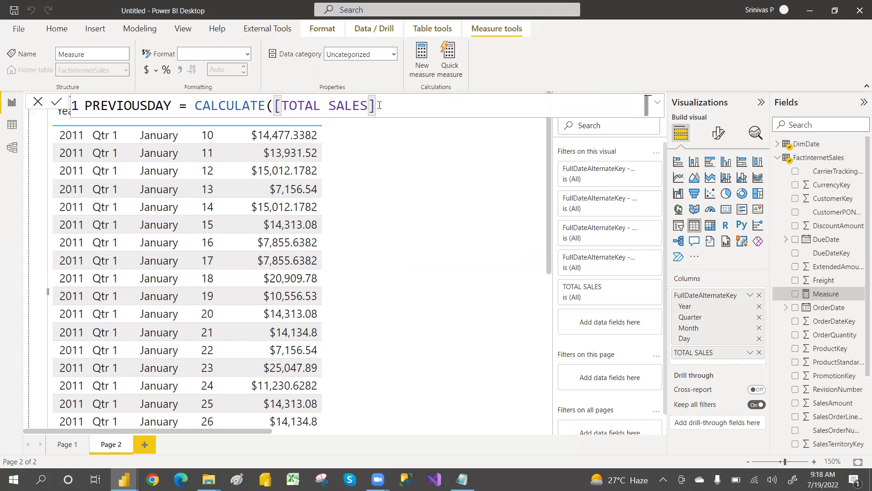
Add PREVIOUSDAY(DimDate[FullDateAlternateKey].[Date]) as the filter argument of the CALCULATE formula
type(",")
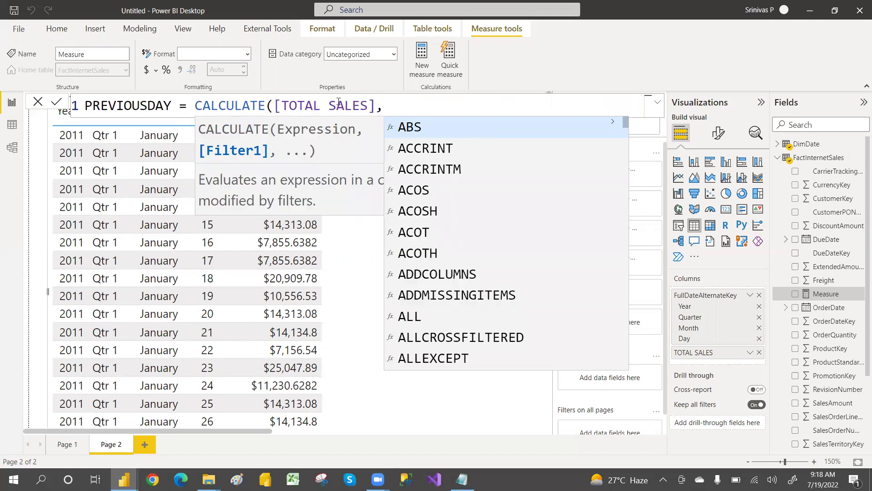
type("PREV")
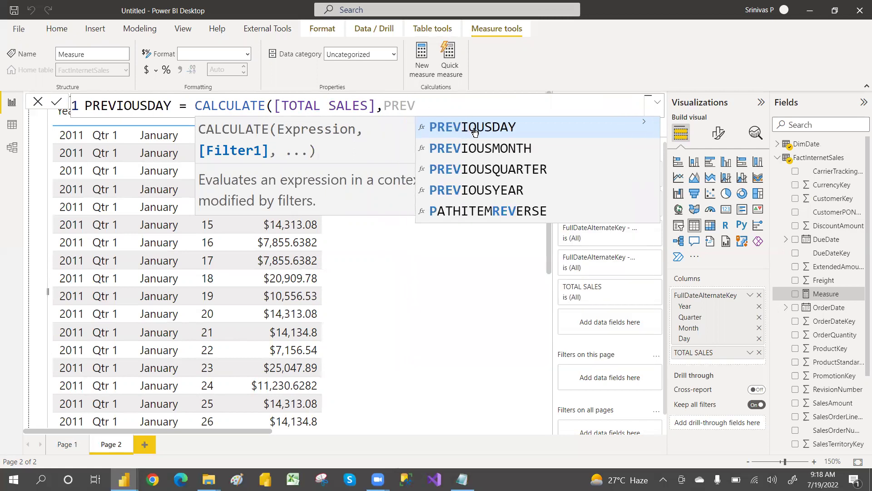
left_click(474, 131)
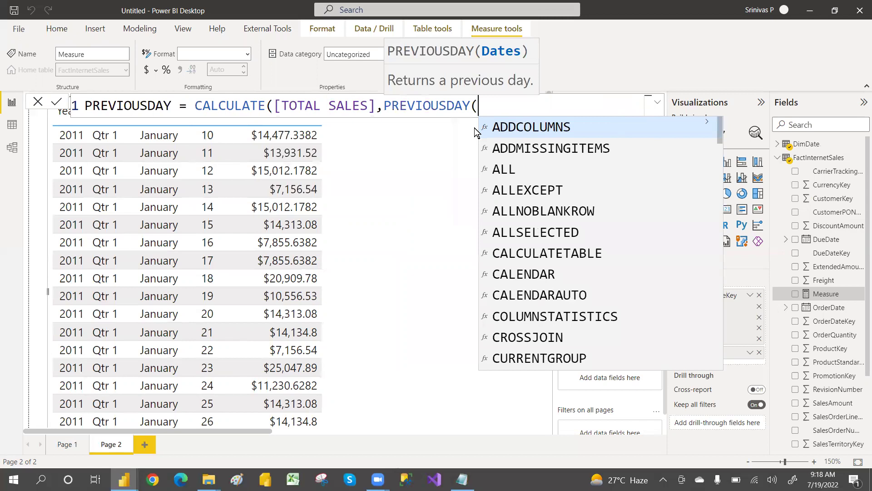
type("FULL")
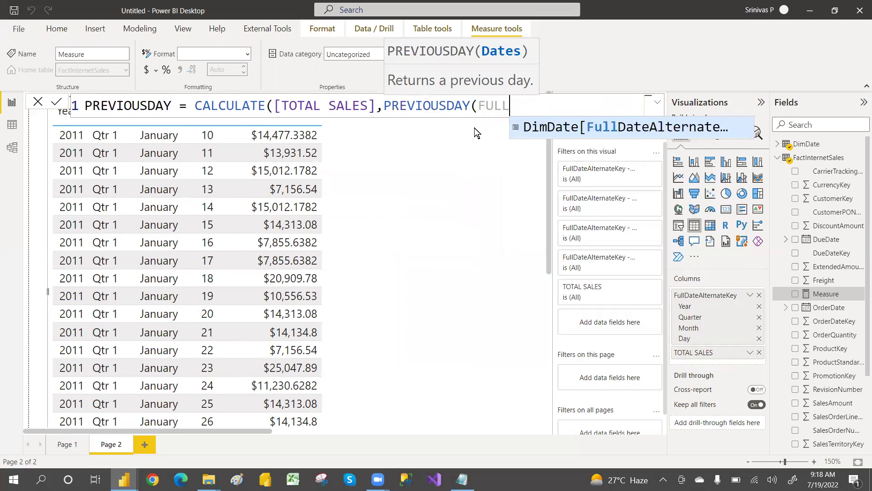
key("Tab")
key("Tab")
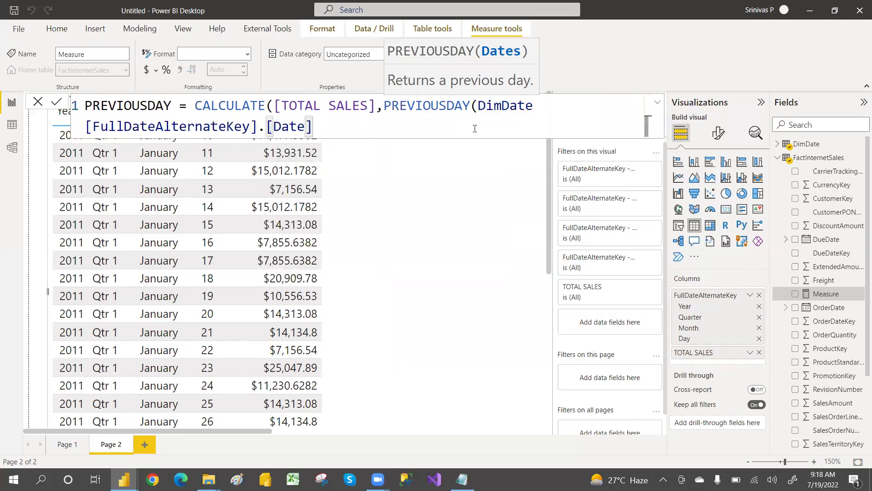
type(")")
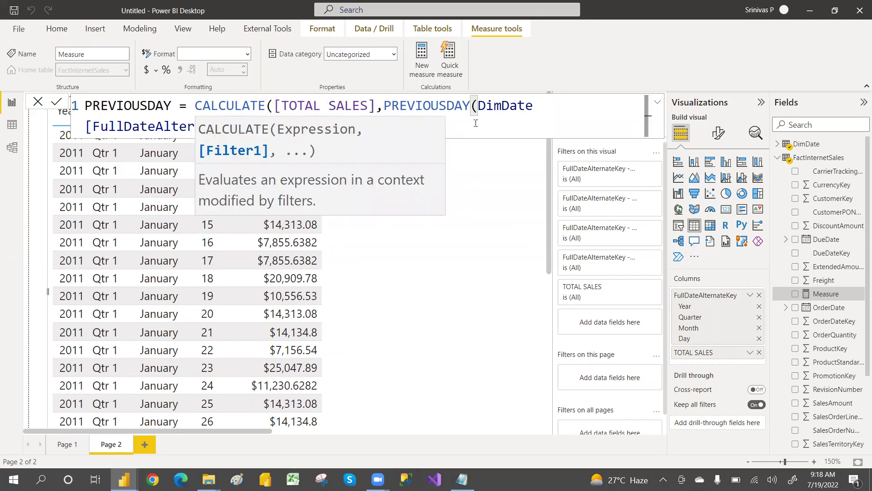
Put the PREVIOUSDAY filter on an indented second line, add the closing parenthesis of CALCULATE and commit the measure
left_click_drag(383, 104, 469, 105)
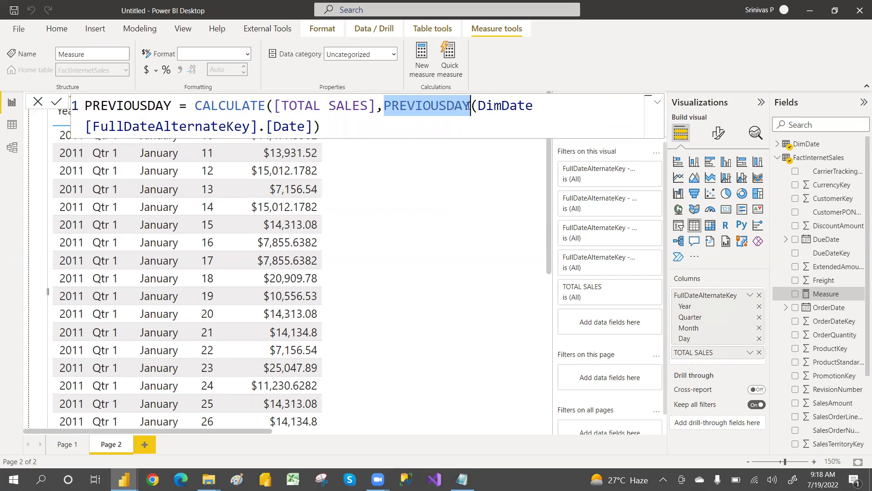
left_click_drag(274, 105, 375, 106)
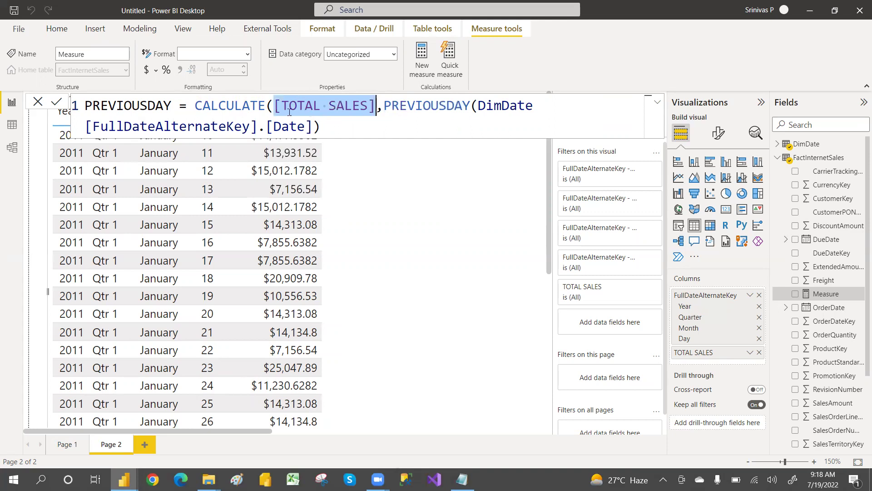
left_click(337, 131)
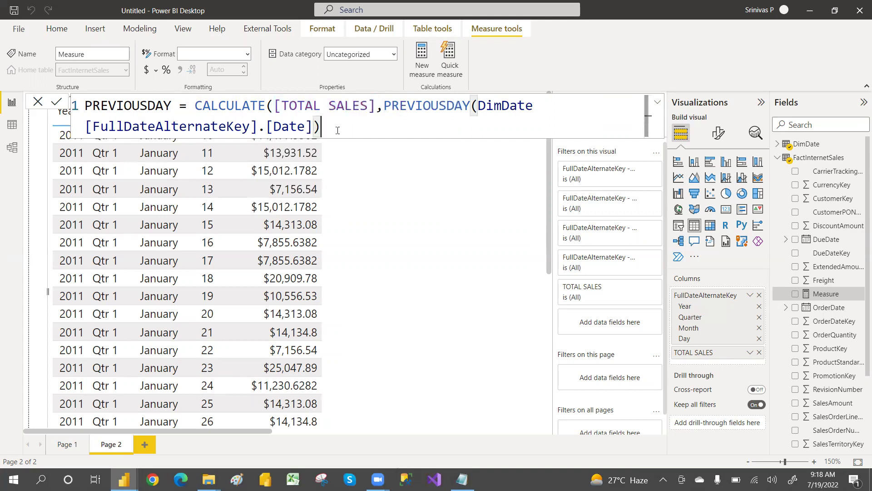
left_click(377, 106)
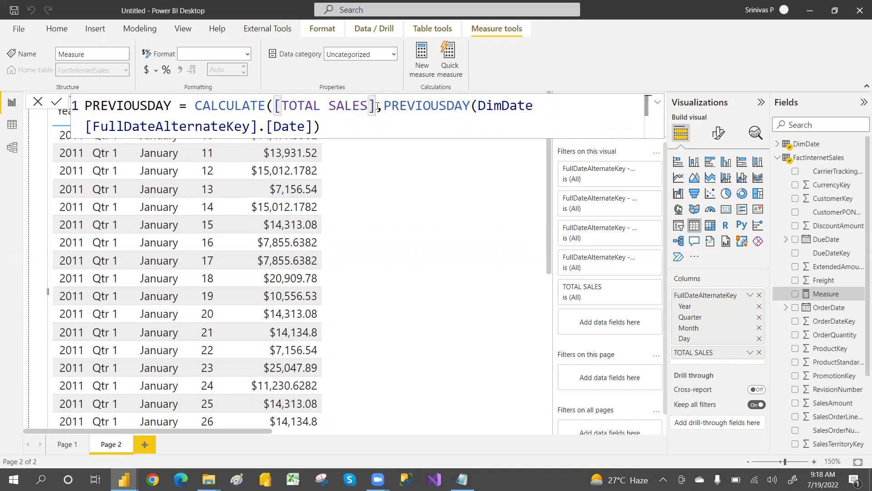
key("shift+Return")
key("Tab")
key("Tab")
key("Tab")
key("Tab")
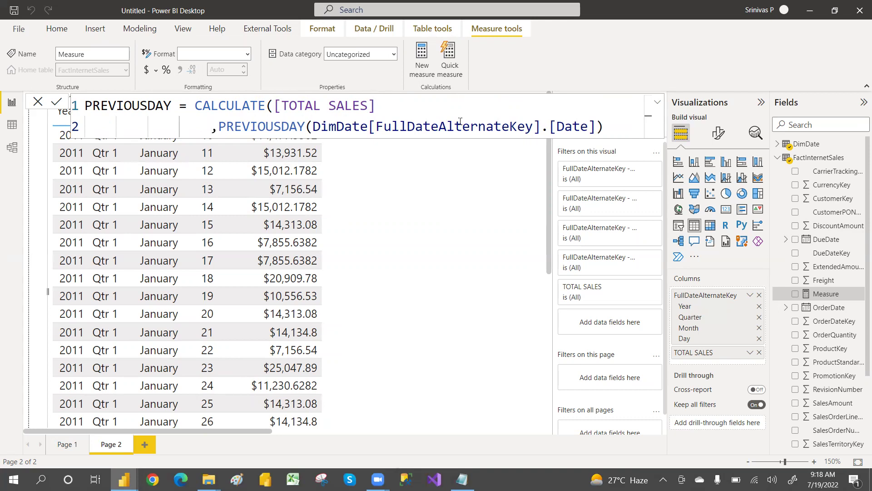
type(")")
key("Return")
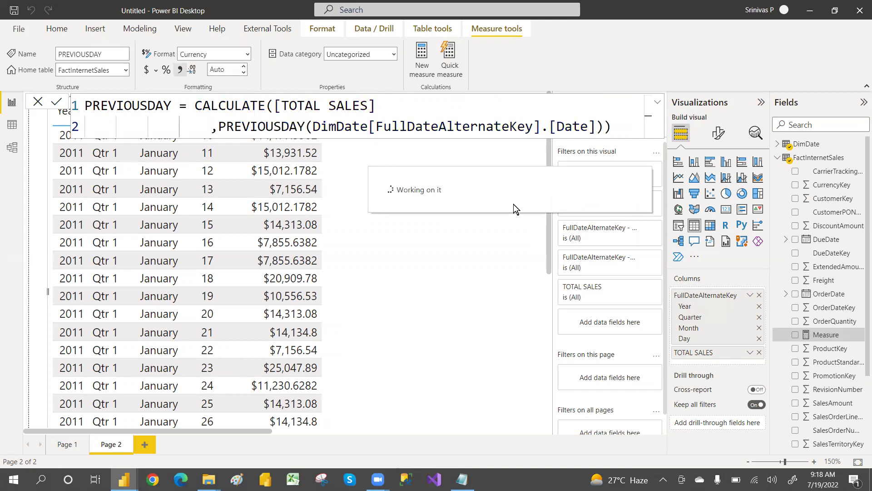
Add the PREVIOUSDAY measure as a column after TOTAL SALES in the table visual and leave the formula editor
left_click_drag(795, 337, 709, 361)
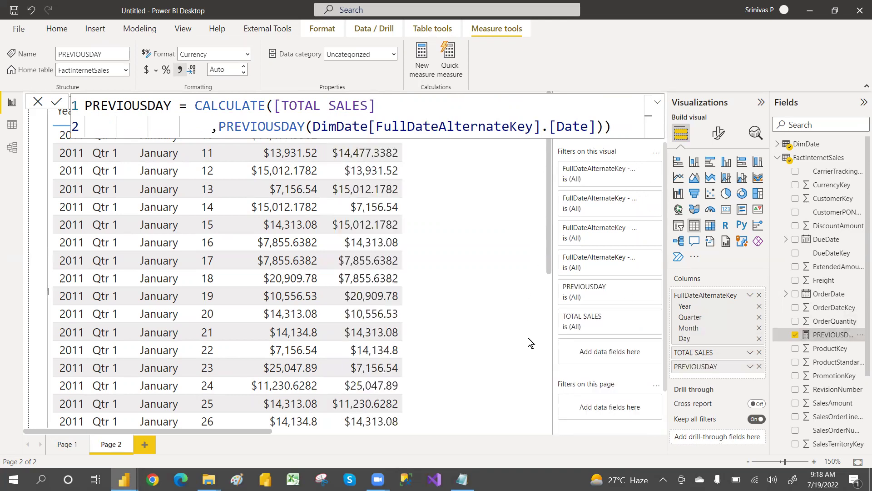
left_click(37, 142)
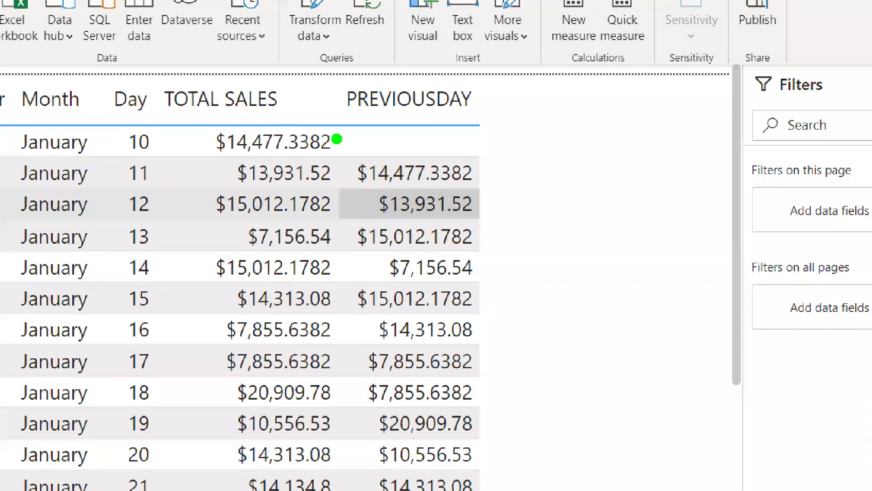
mouse_move(337, 142)
left_mouse_down()
mouse_move(400, 146)
mouse_move(420, 172)
left_mouse_up()
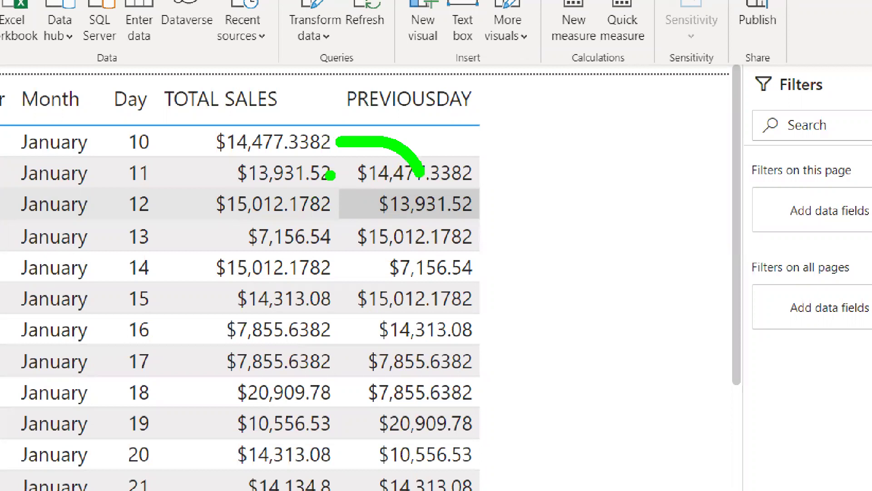
left_click_drag(327, 171, 369, 200)
left_click_drag(314, 214, 373, 234)
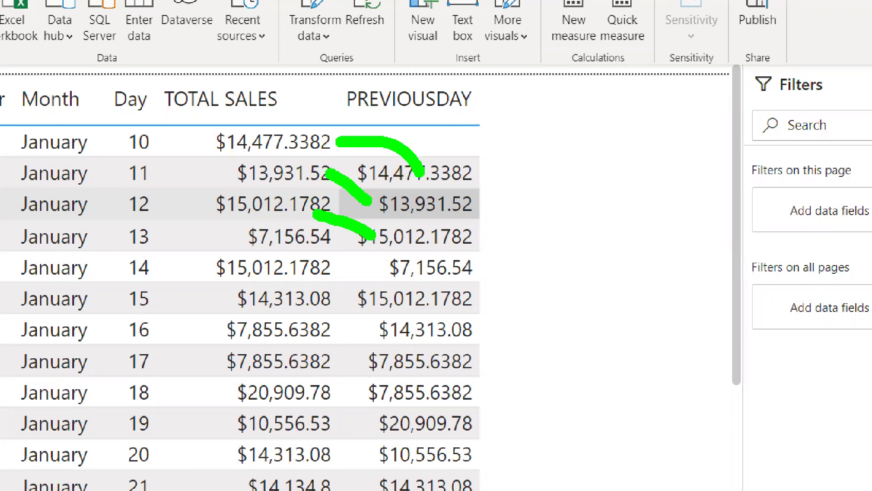
left_click_drag(311, 246, 375, 271)
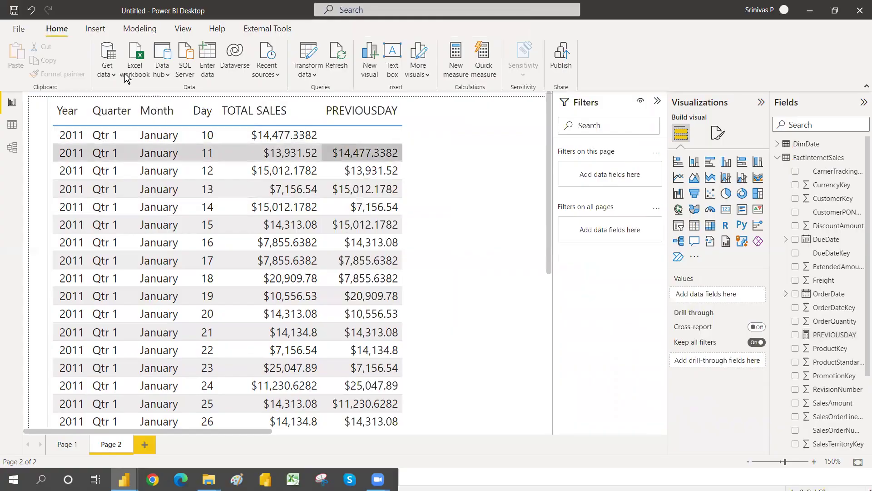
left_click(244, 119)
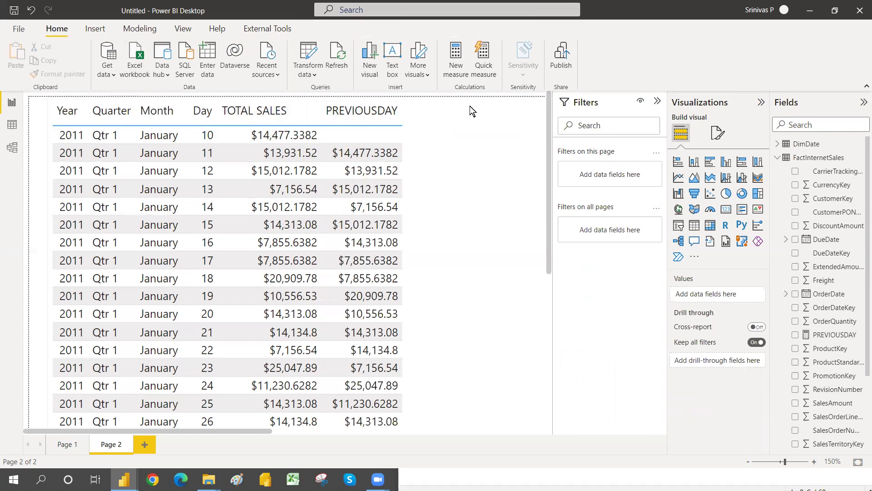
Create a new measure in DimDate and name it DAY OVER DAY SALES
left_click(454, 61)
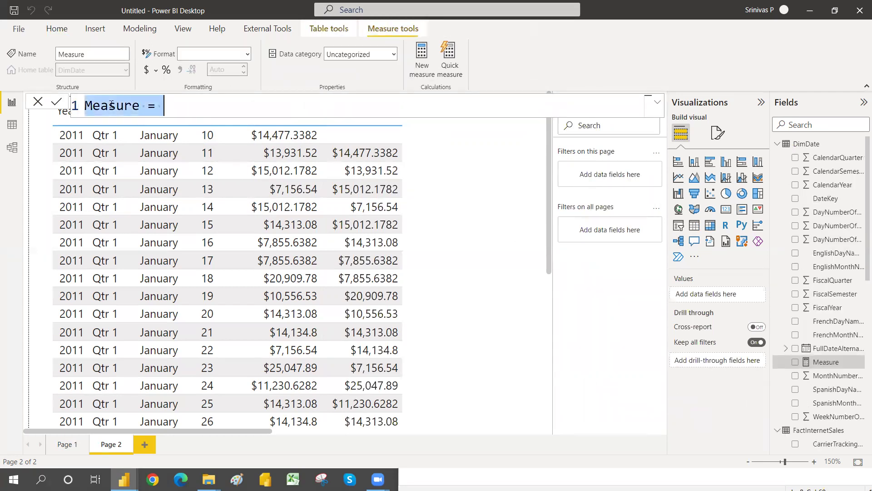
type("DAY OVER DAY")
key("BackSpace")
key("BackSpace")
key("BackSpace")
key("BackSpace")
key("BackSpace")
key("BackSpace")
key("BackSpace")
key("BackSpace")
key("BackSpace")
key("BackSpace")
key("BackSpace")
type("VD")
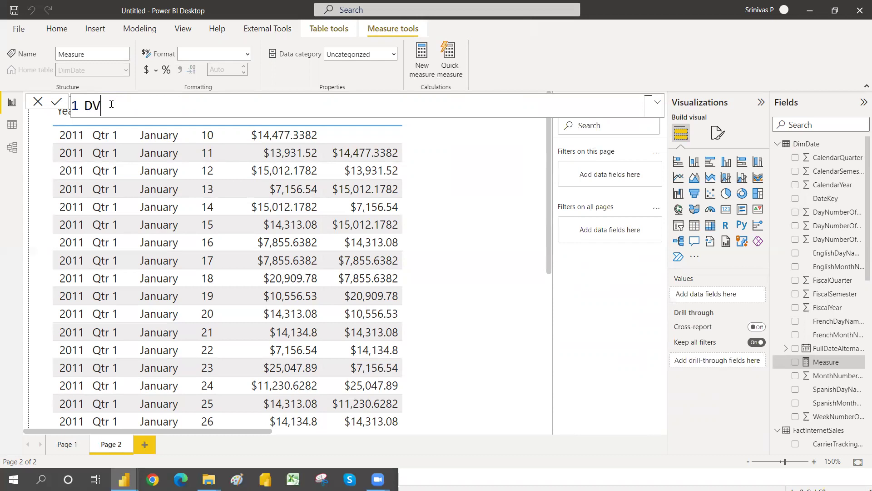
key("BackSpace")
key("BackSpace")
type("AY OVER DAYS")
key("BackSpace")
type("SALES =")
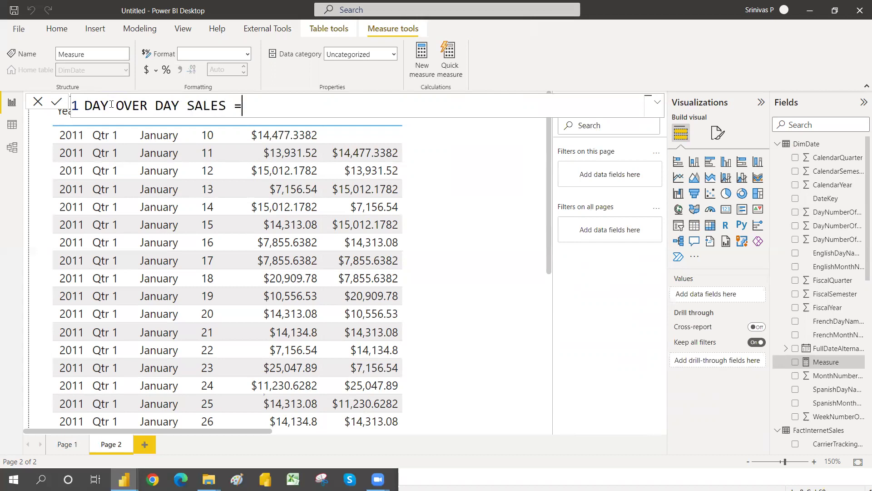
Start the DAY OVER DAY SALES formula with the [TOTAL SALES] measure followed by a minus sign
type(" TOTAL")
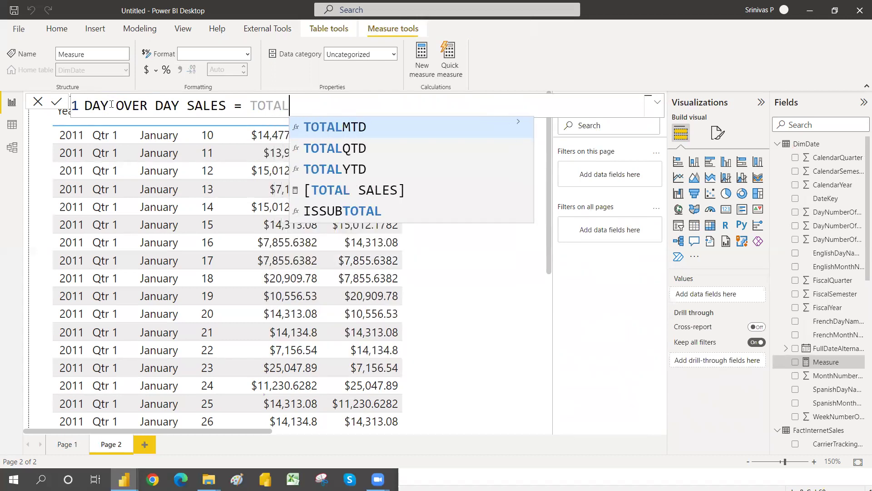
left_click(336, 188)
type("-")
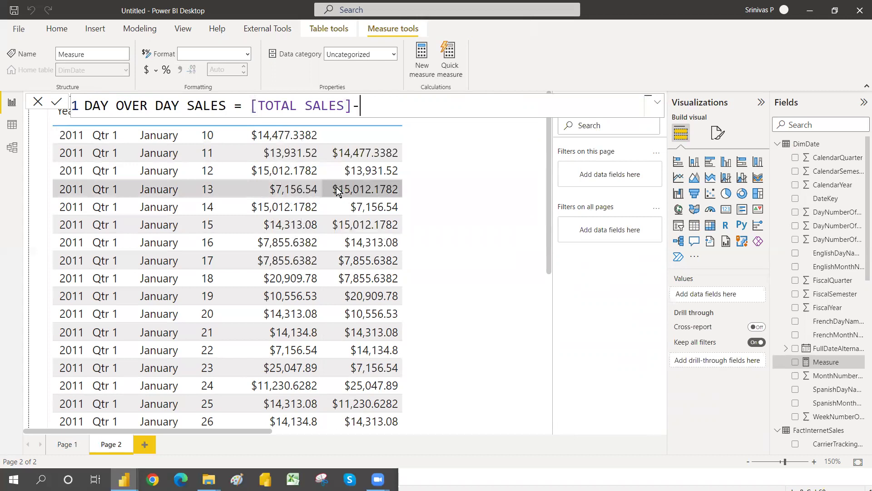
type("PRE")
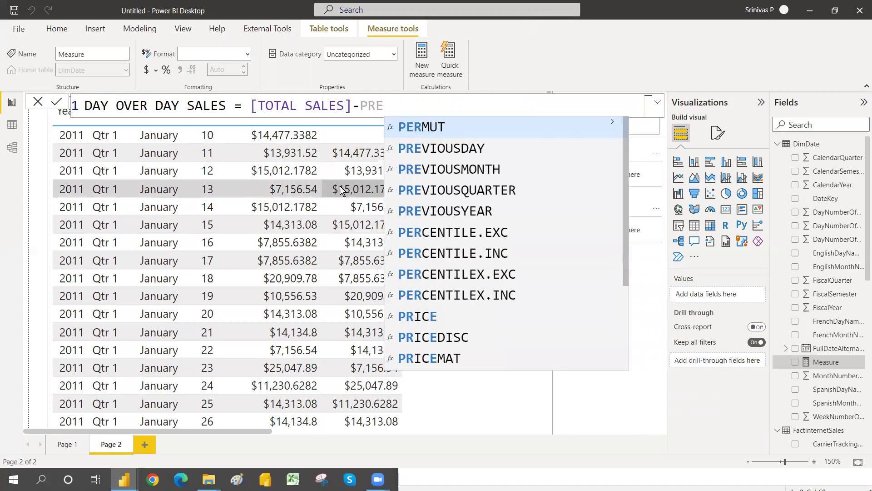
type("VIO")
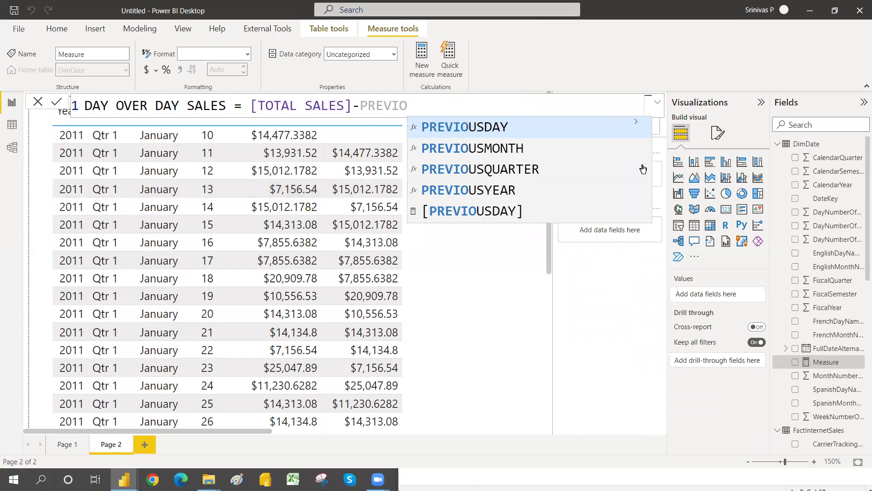
left_click(499, 212)
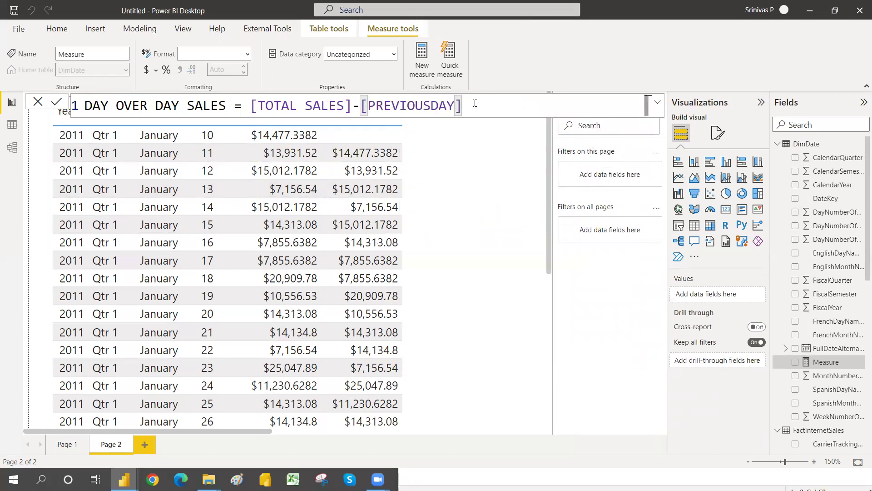
key("BackSpace")
key("BackSpace")
key("BackSpace")
key("BackSpace")
key("BackSpace")
key("BackSpace")
key("BackSpace")
key("BackSpace")
key("BackSpace")
key("BackSpace")
key("BackSpace")
key("BackSpace")
key("BackSpace")
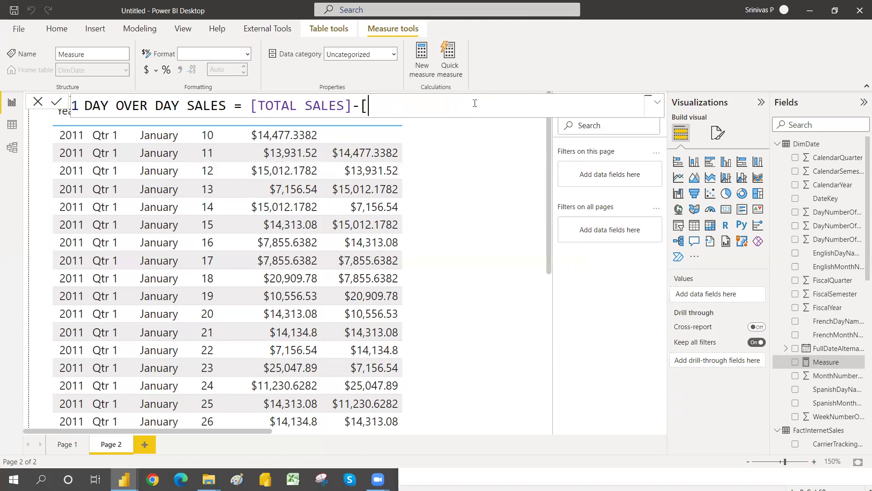
Complete the formula by subtracting the [PREVIOUSDAY] measure and commit the DAY OVER DAY SALES measure
type("PRE")
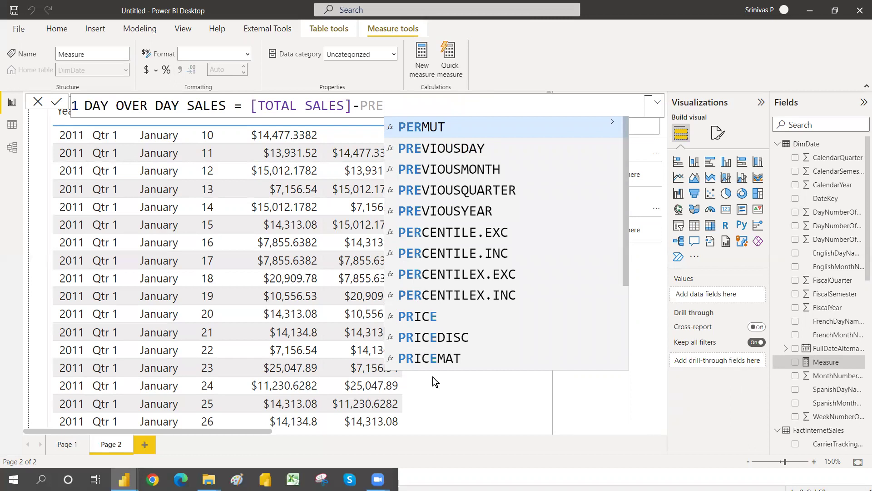
type("VI")
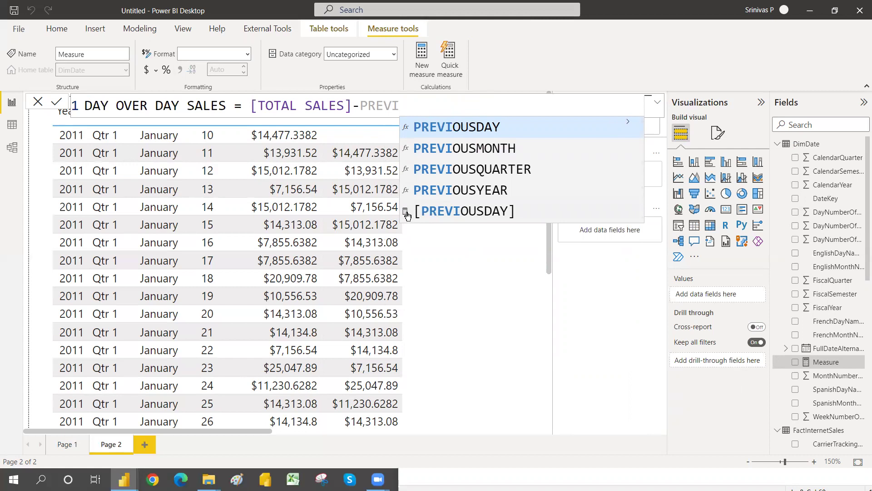
left_click(456, 212)
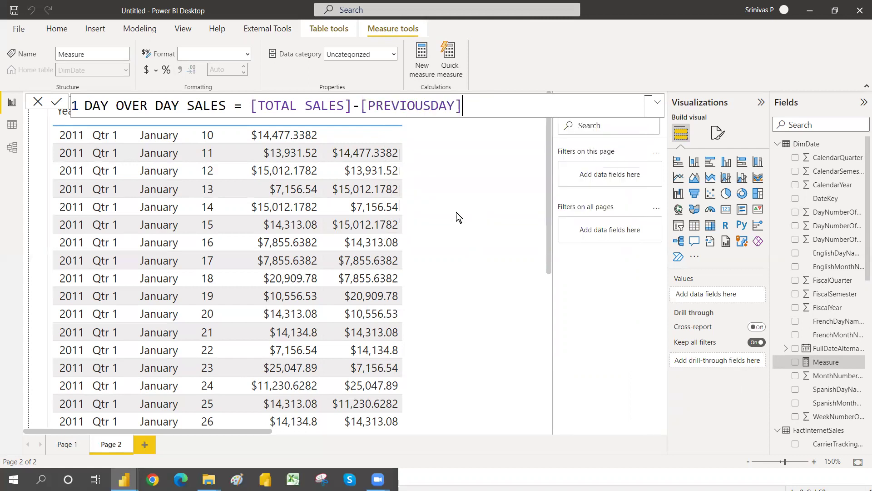
key("shift+Return")
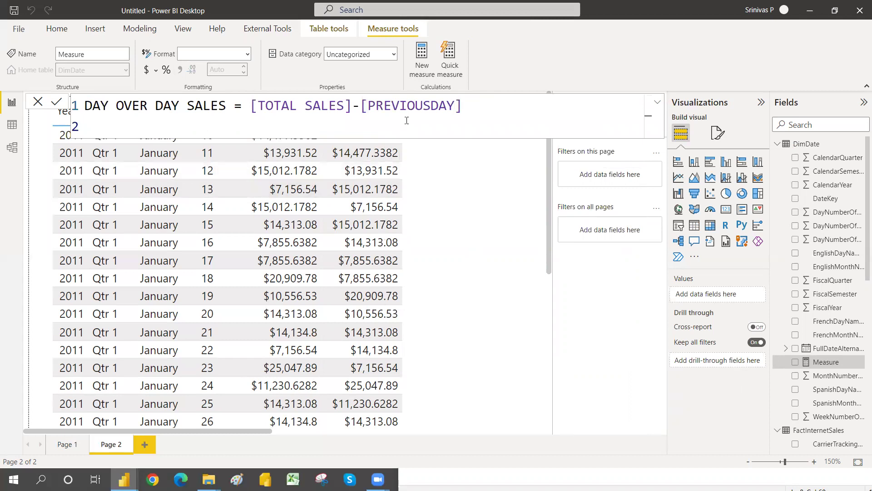
left_click(477, 107)
left_click(429, 165)
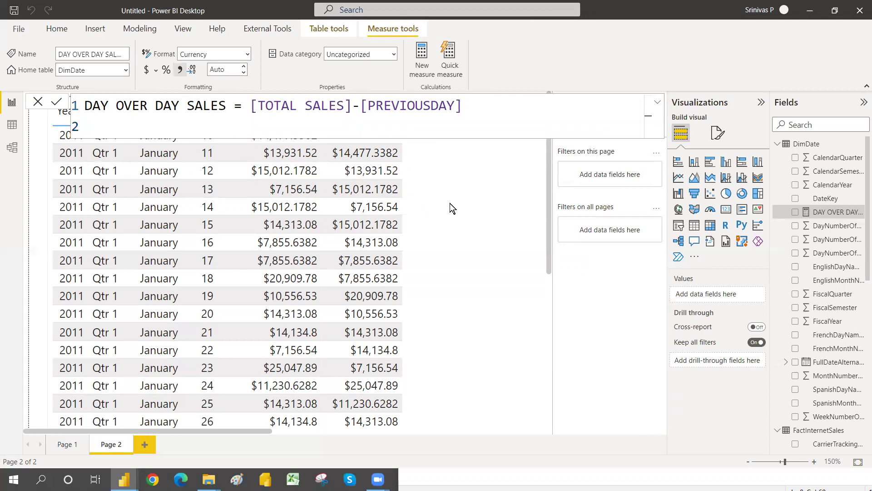
Delete the stray chart made from DAY OVER DAY SALES and add that measure as a column of the table visual
left_click(794, 212)
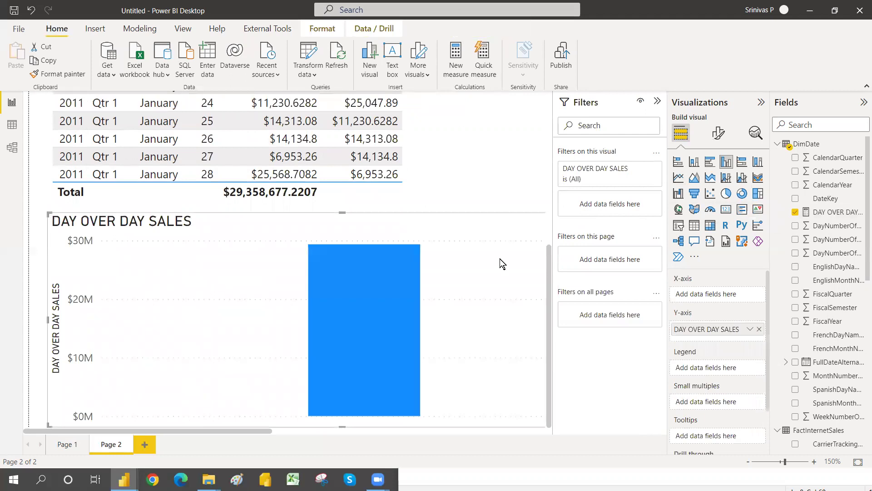
key("Delete")
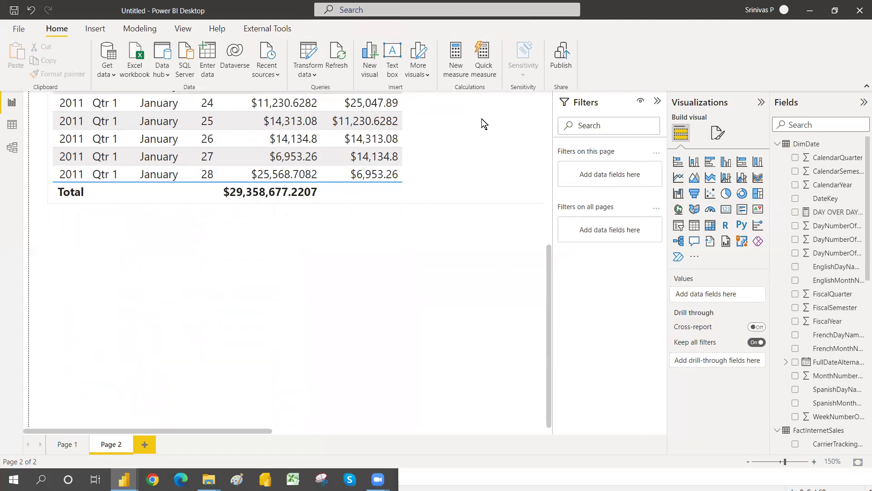
left_click(481, 119)
left_click_drag(546, 281, 550, 153)
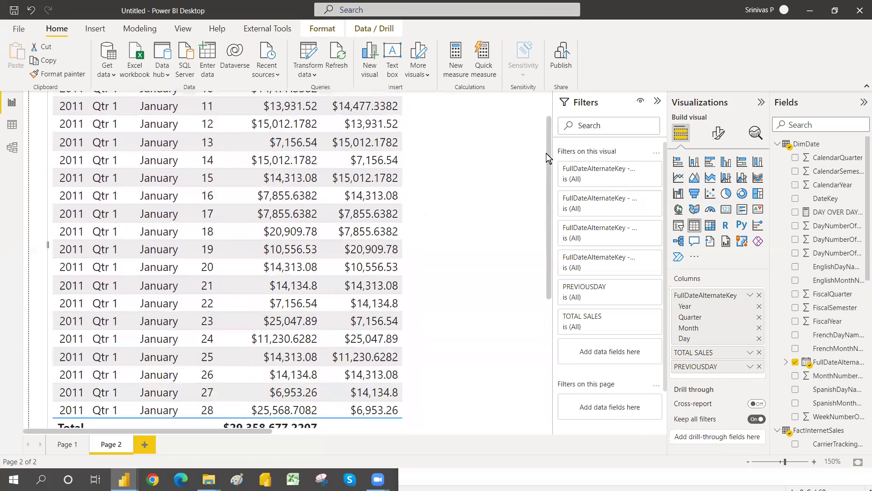
left_click(795, 212)
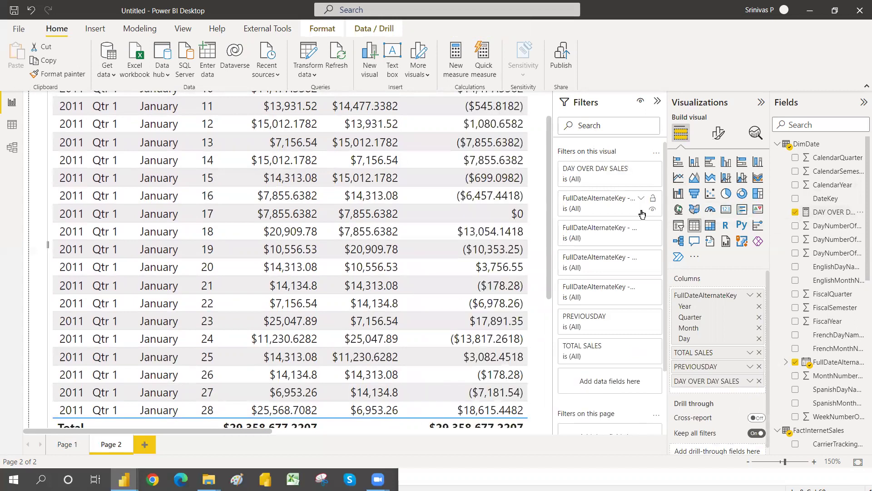
left_click_drag(549, 203, 550, 141)
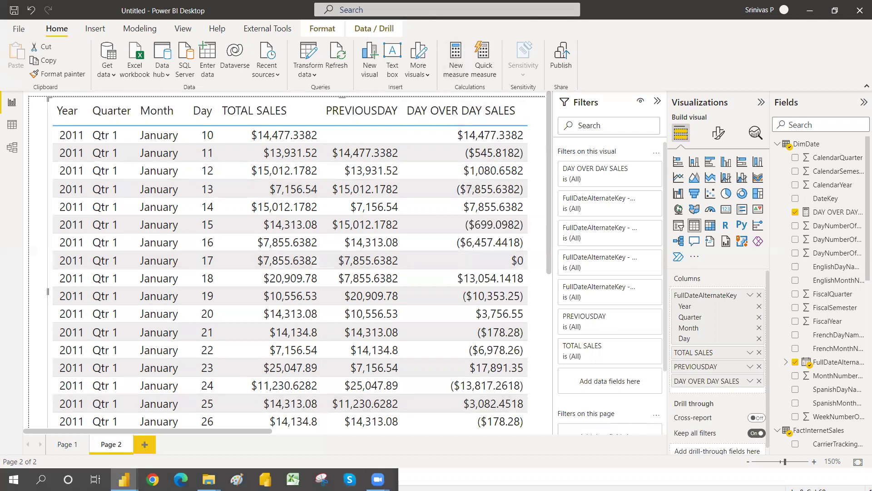
Switch to the Notepad notes, review the sales percentage growth formula and return to Power BI Desktop
key("alt+Tab")
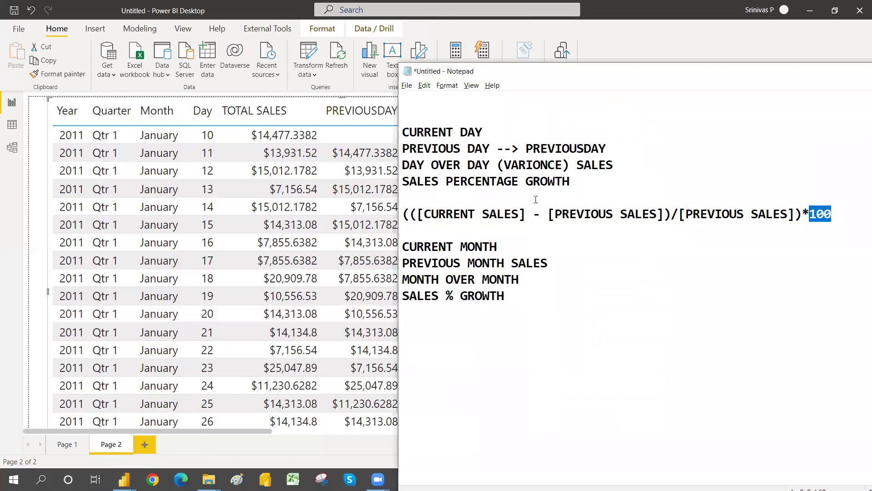
left_click_drag(415, 215, 451, 210)
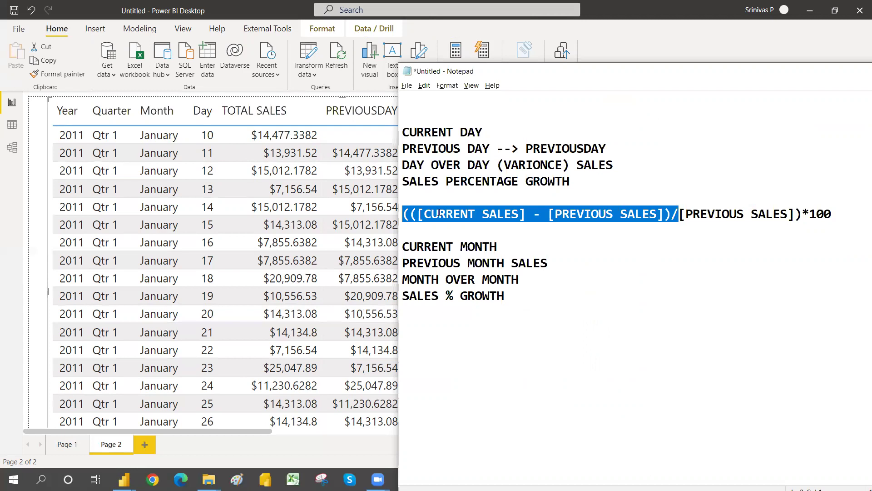
left_click_drag(680, 214, 839, 214)
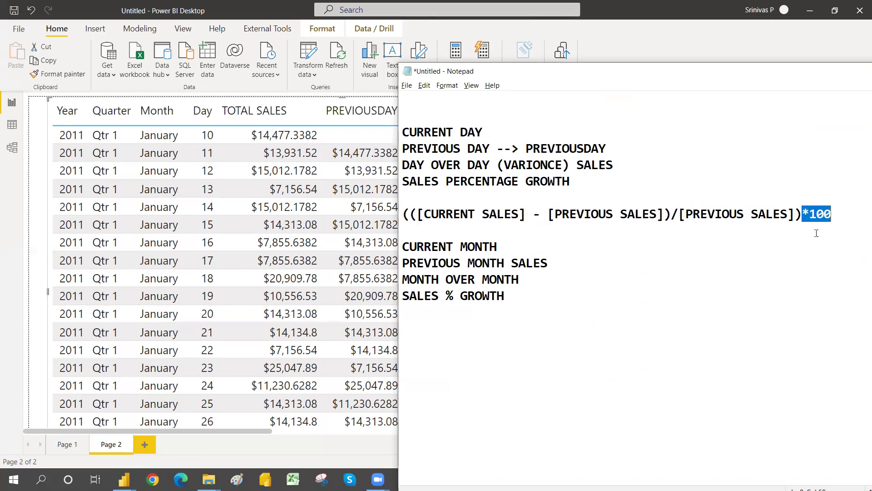
left_click(760, 282)
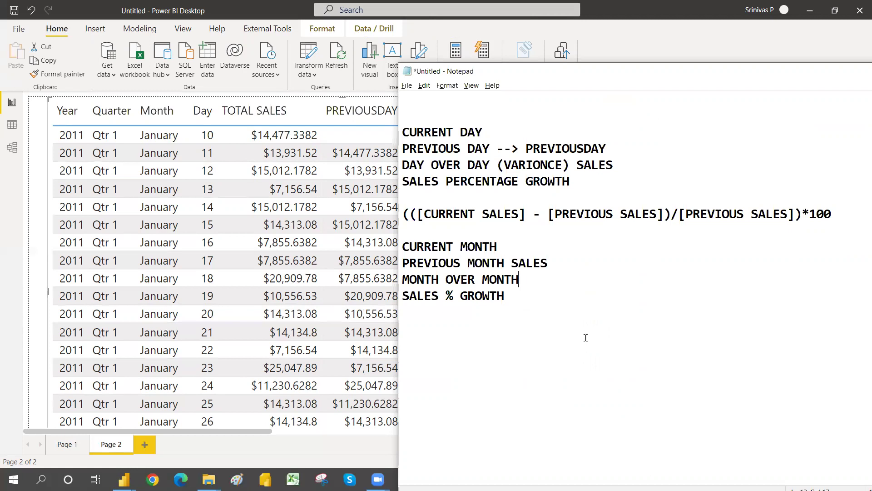
left_click(389, 89)
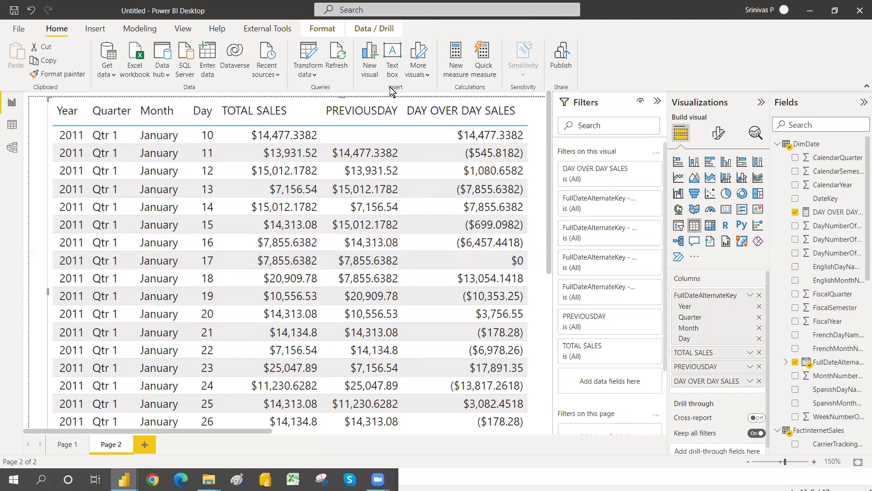
Create a new measure in DimDate and start its formula as % GROWTH = [DAY OVER DAY SALES], without the table name prefix
left_click(454, 59)
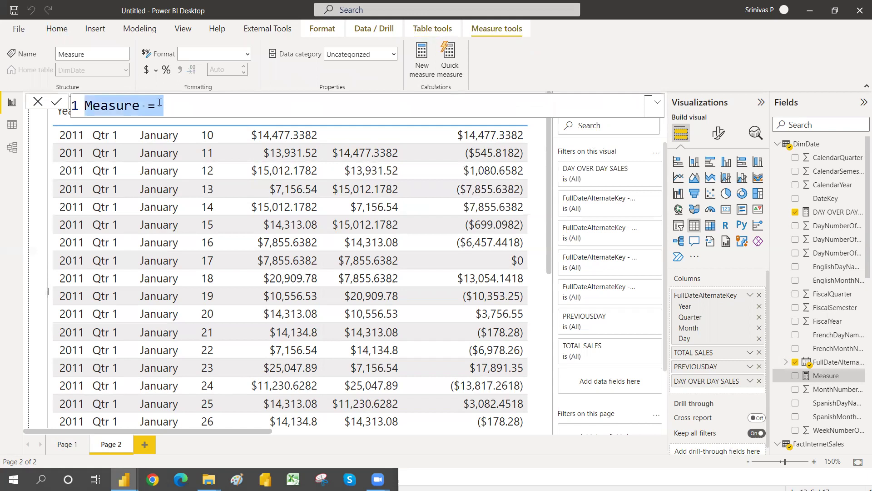
type("%")
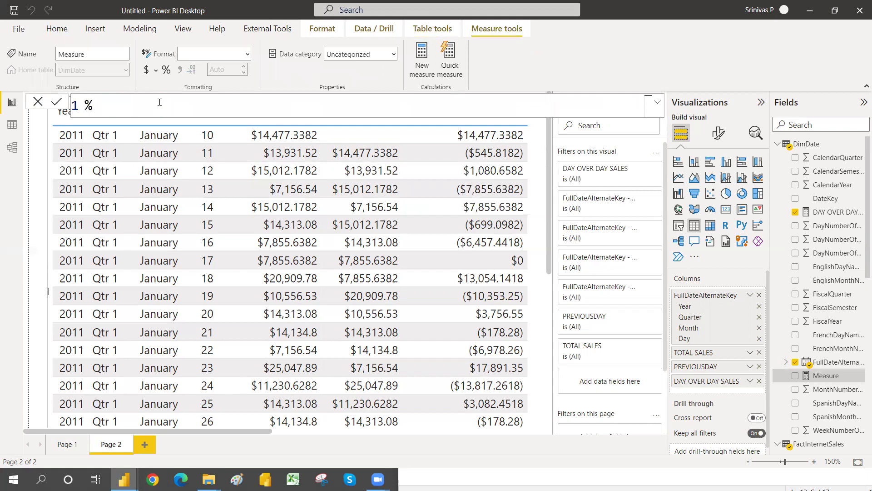
type(" GROWTH = DAY")
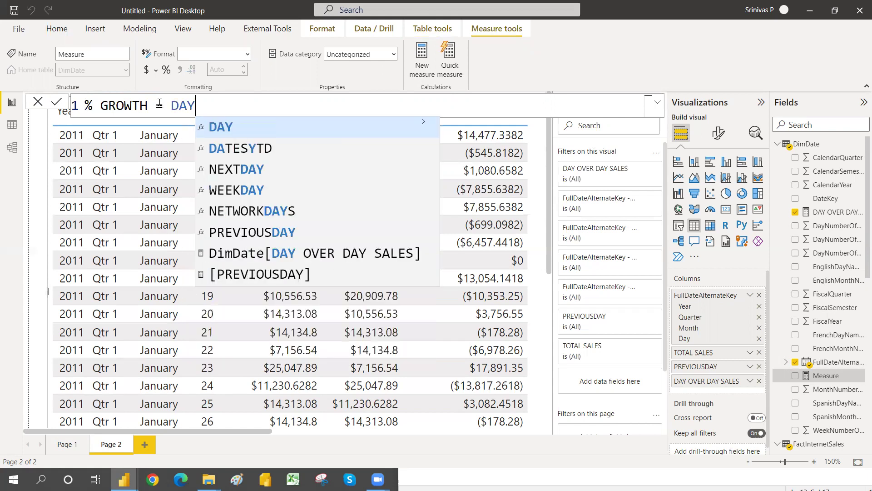
key("Down")
key("Down")
key("Down")
key("Down")
key("Down")
key("Down")
key("Down")
key("Up")
key("Tab")
left_click_drag(171, 105, 227, 106)
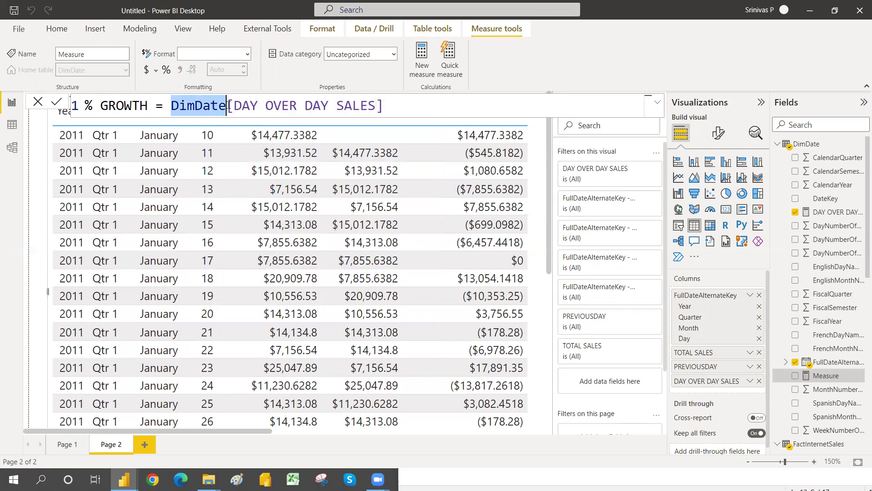
key("BackSpace")
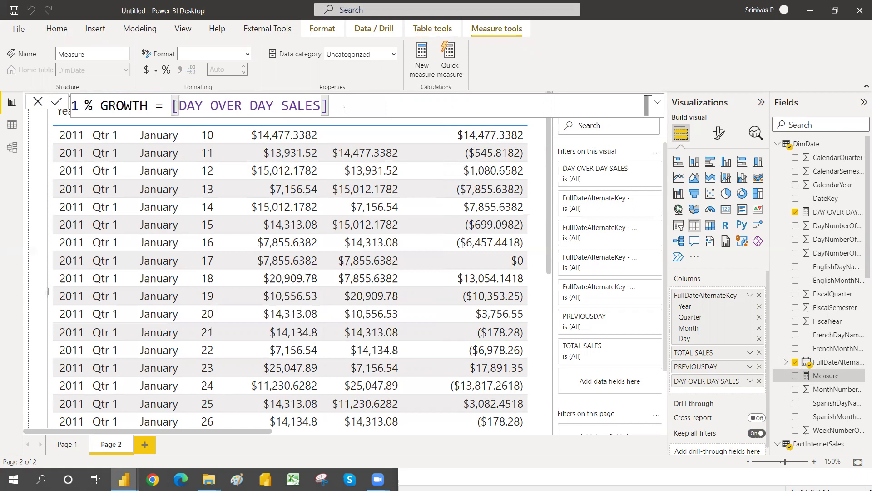
Extend the % GROWTH formula by dividing [DAY OVER DAY SALES] by the [PREVIOUSDAY] measure
type("/")
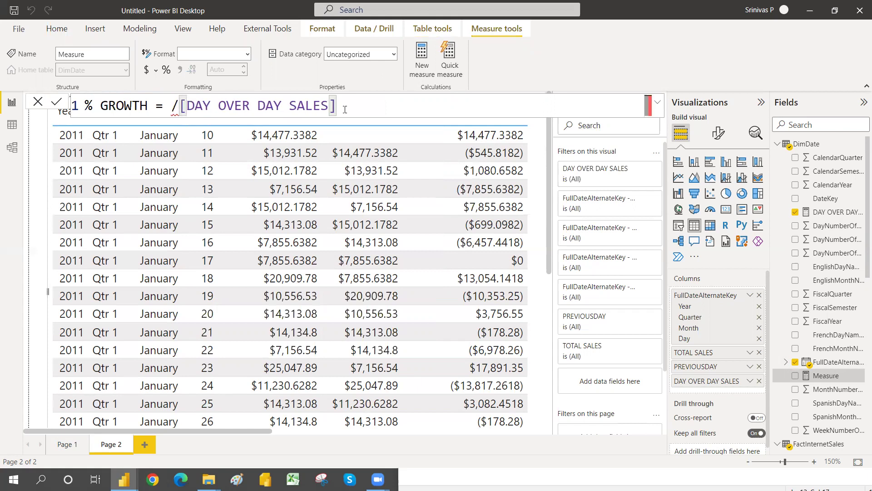
key("BackSpace")
left_click(337, 104)
type("/PREV")
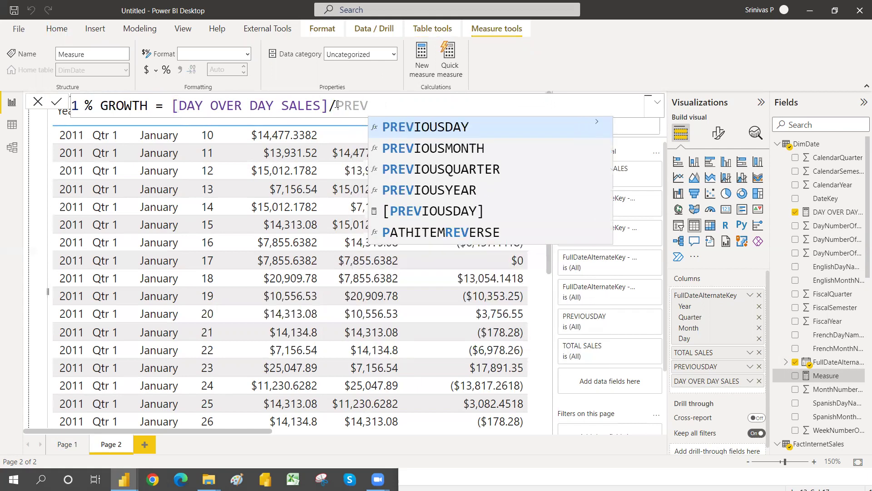
type("I")
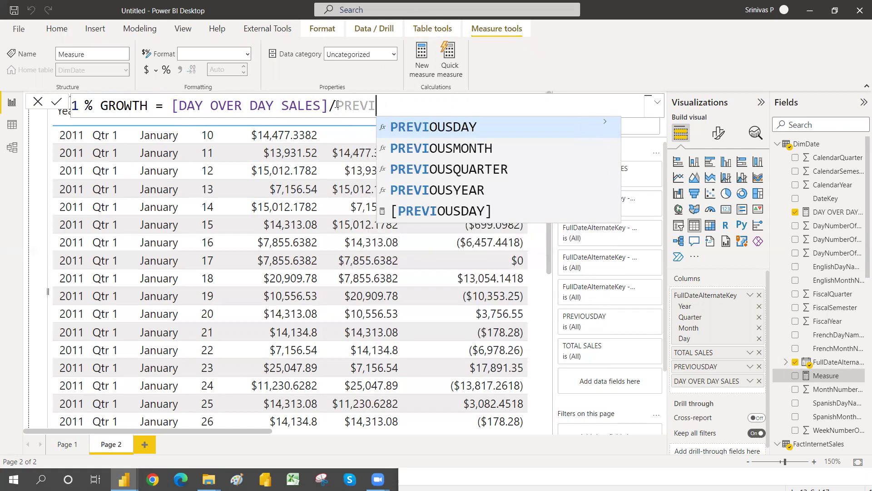
left_click(426, 212)
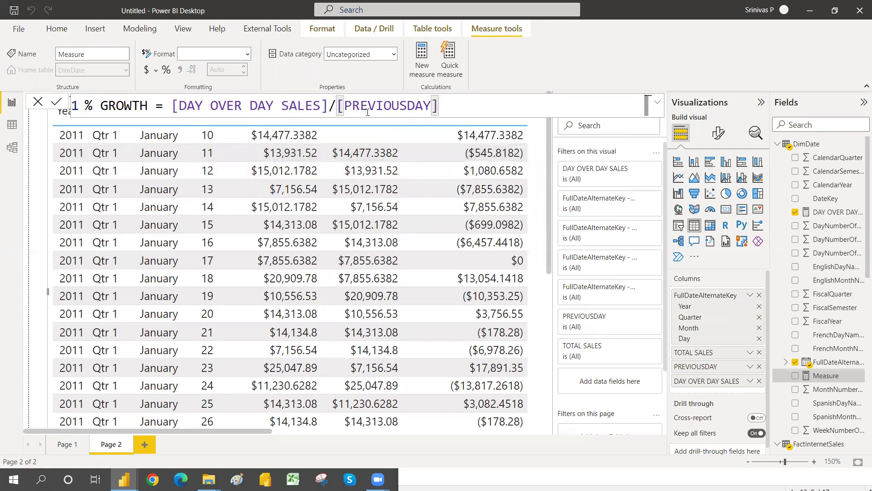
Enclose the division in parentheses, multiply it by 100 and commit the % GROWTH measure
left_click(172, 103)
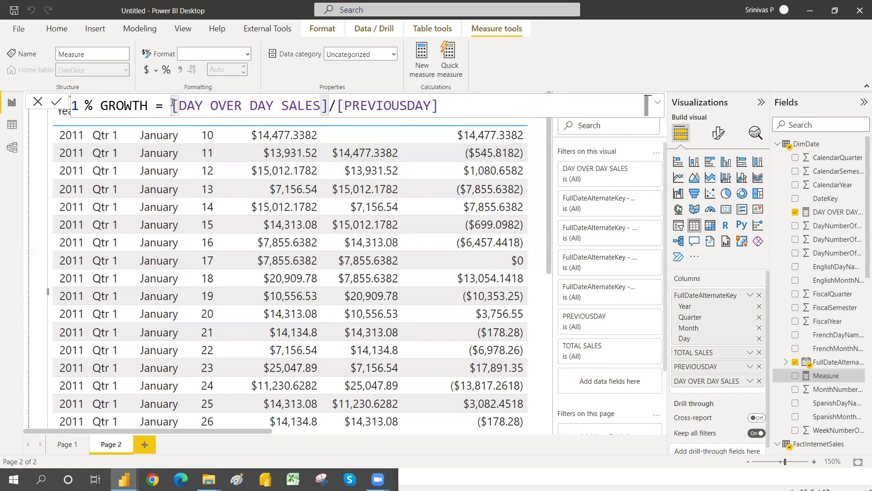
type("(")
left_click(449, 104)
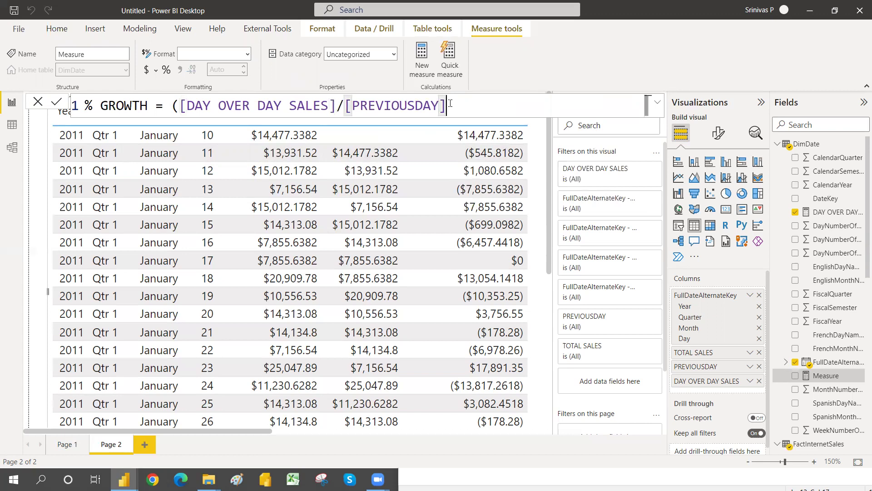
type(")100")
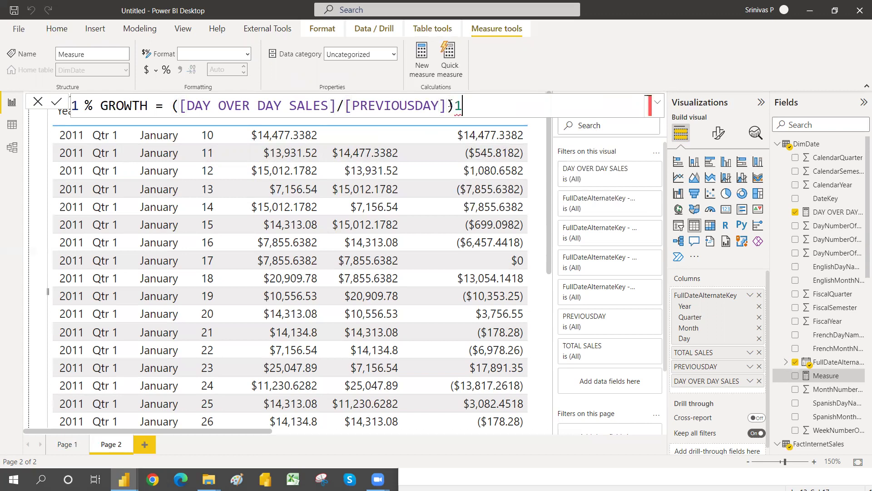
left_click(456, 106)
type("*")
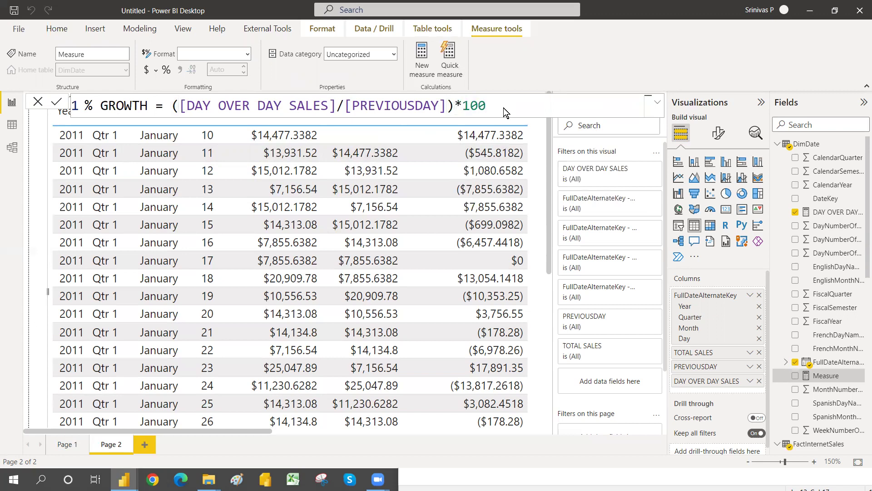
key("Return")
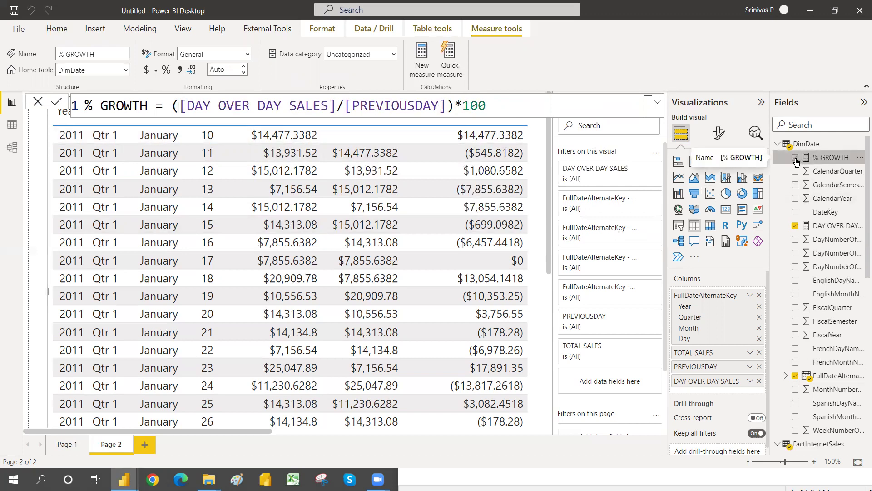
Add the % GROWTH measure to the table visual and bring its column into view
left_click(795, 158)
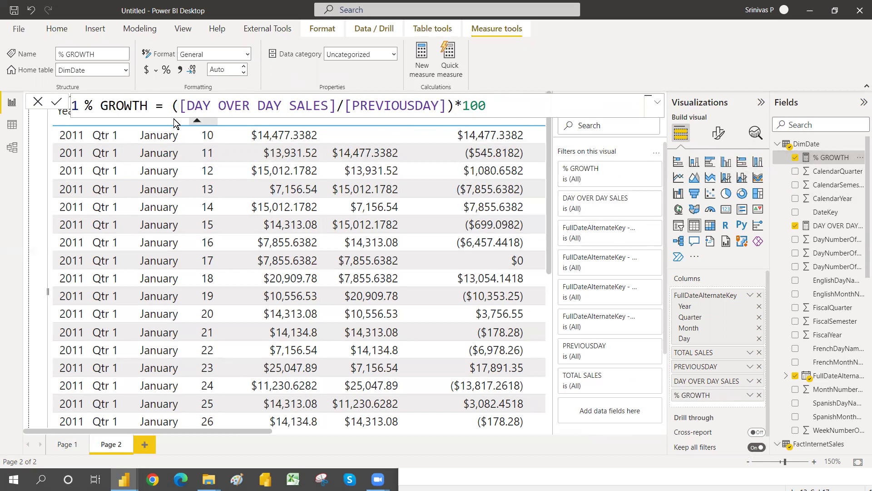
left_click(39, 127)
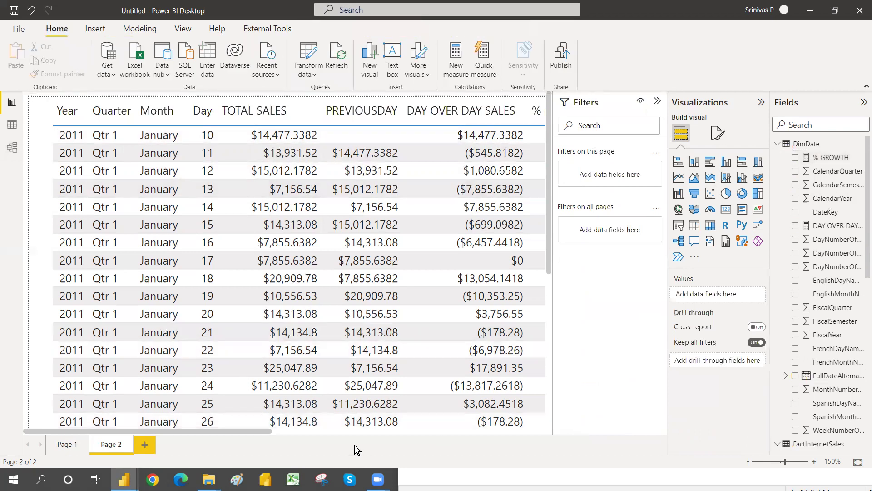
left_click_drag(266, 430, 362, 438)
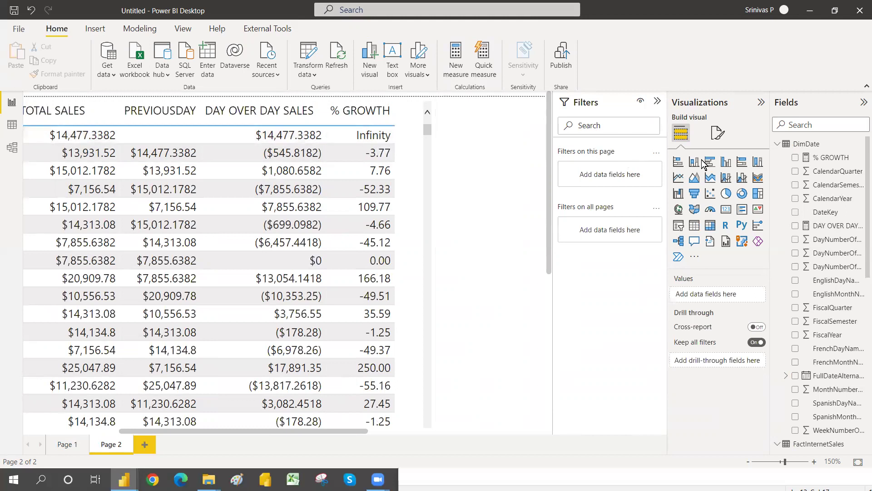
Reopen the % GROWTH formula and replace the slash division with DIVIDE([DAY OVER DAY SALES],[PREVIOUSDAY]), keeping the multiplication by 100
left_click(831, 157)
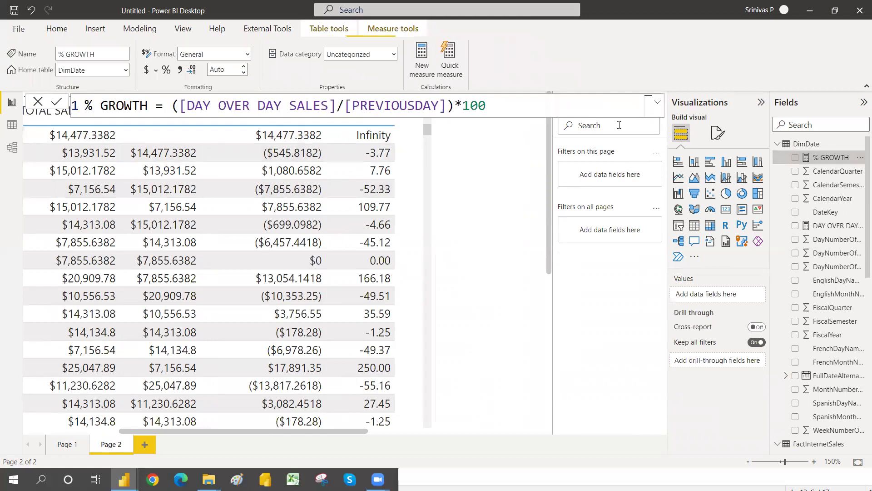
left_click_drag(336, 105, 343, 106)
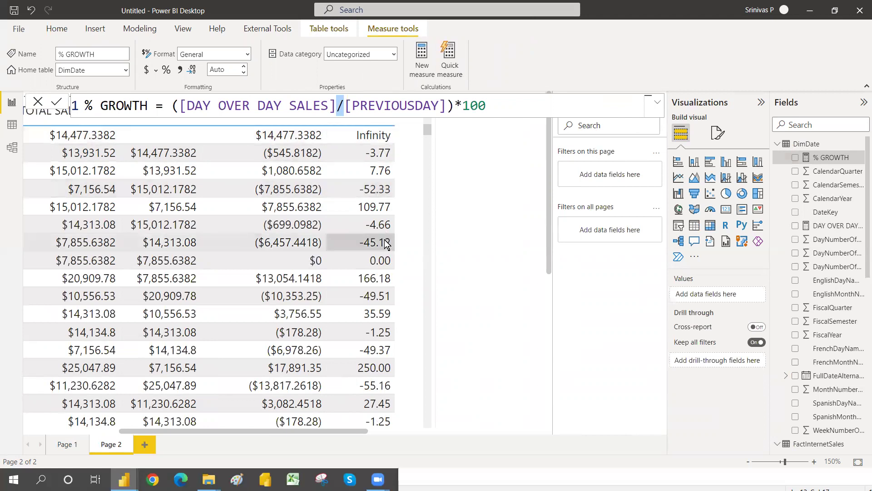
left_click(180, 106)
key("BackSpace")
type("DIV")
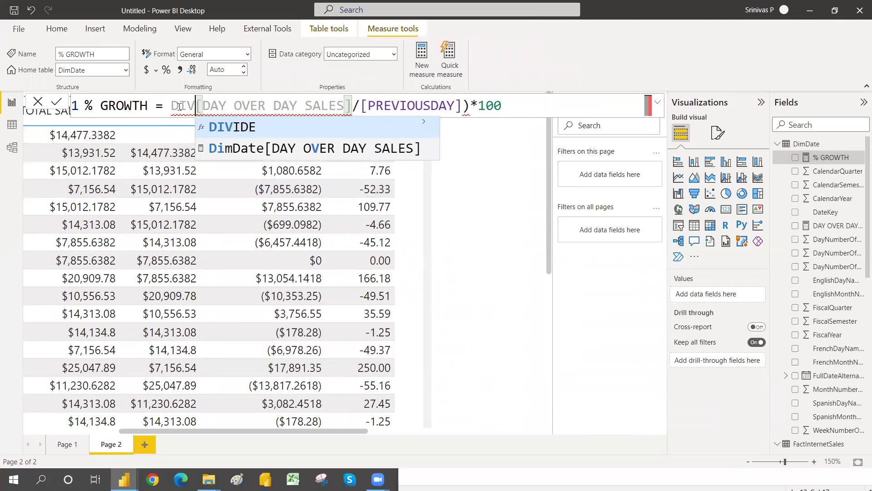
left_click(232, 128)
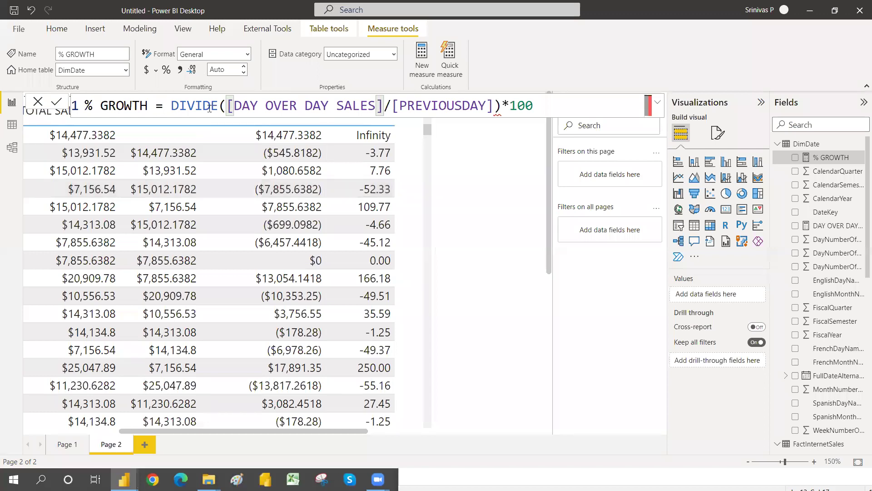
left_click(392, 106)
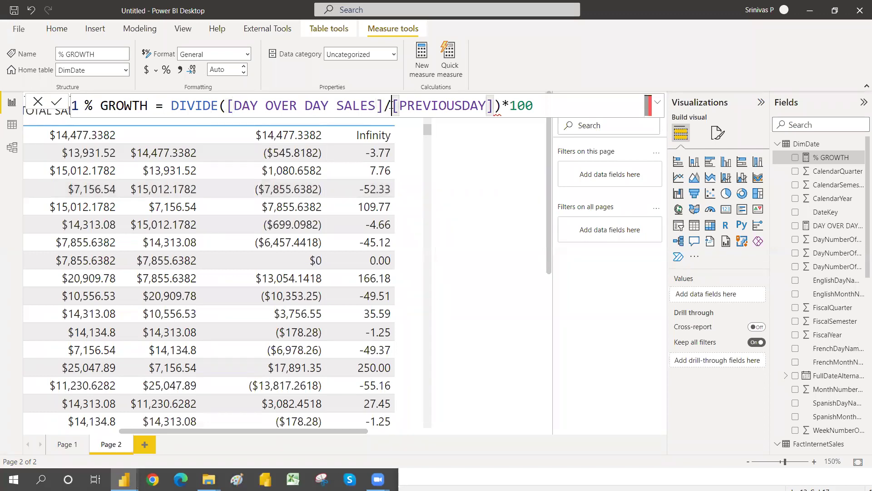
key("BackSpace")
type(",")
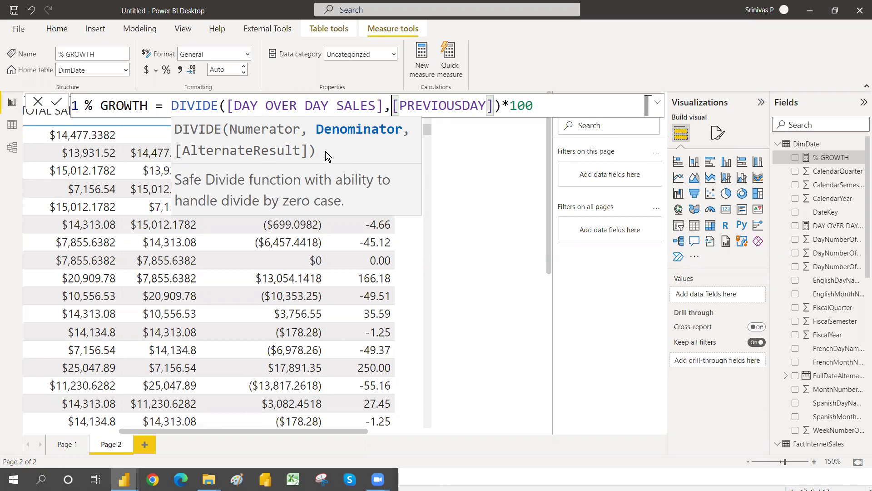
Add 0 as the alternate result of DIVIDE, commit the % GROWTH measure and check its values in the table
left_click(551, 106)
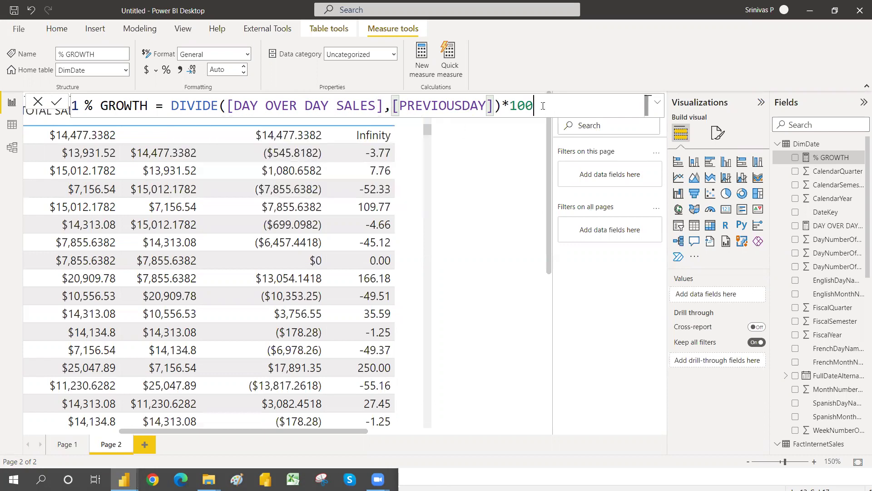
type(")")
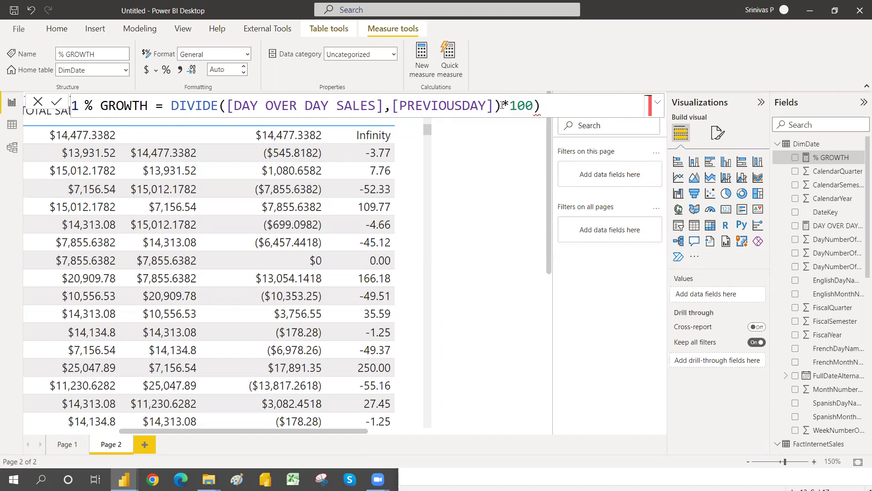
key("BackSpace")
left_click(494, 107)
type(",")
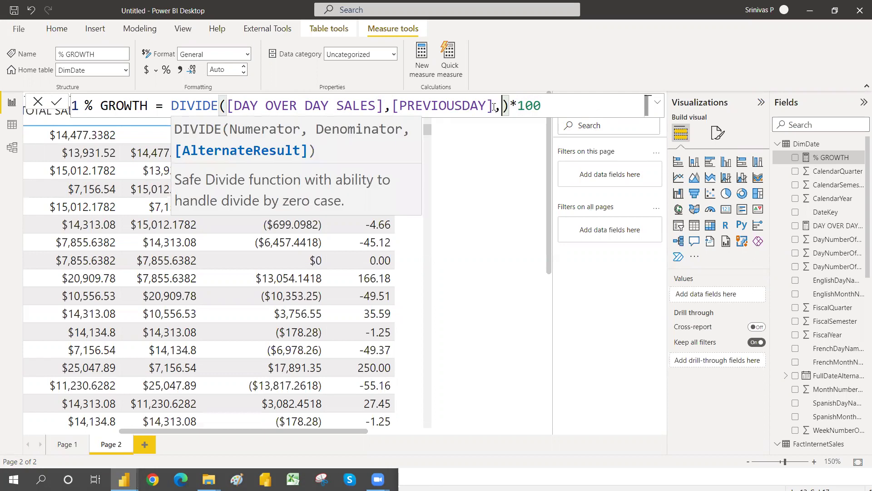
type("0")
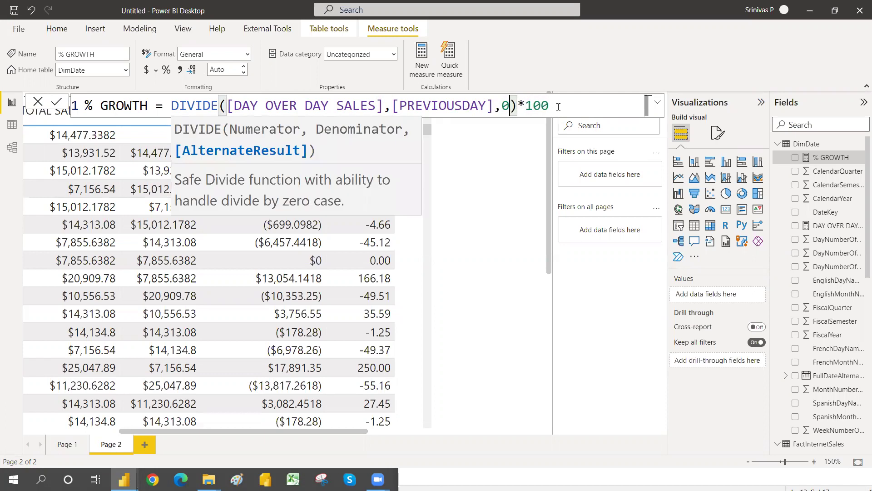
key("Return")
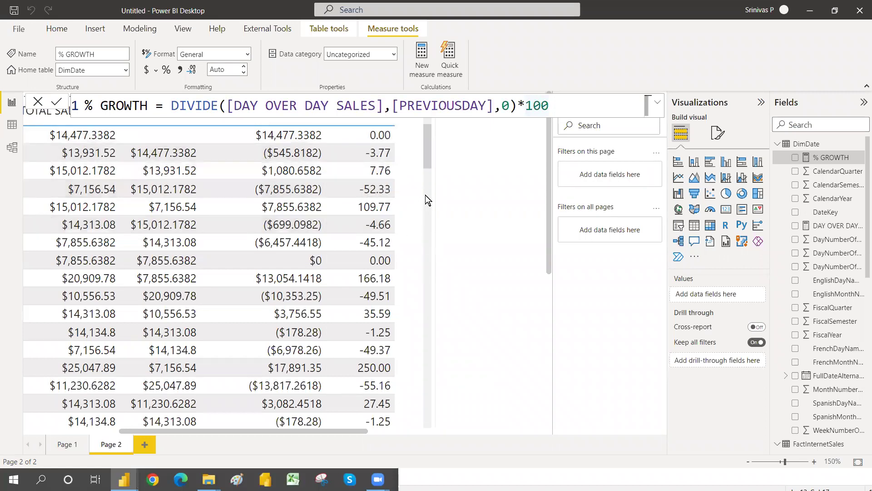
left_click_drag(428, 148, 414, 122)
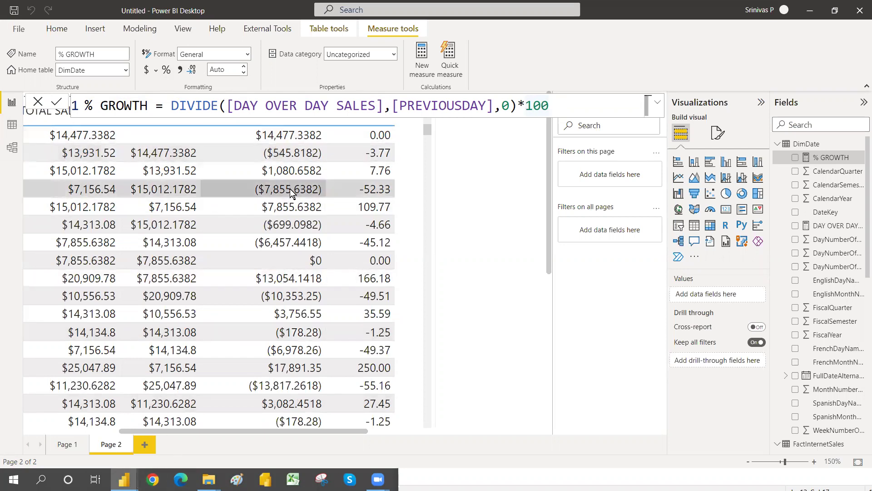
left_click(291, 145)
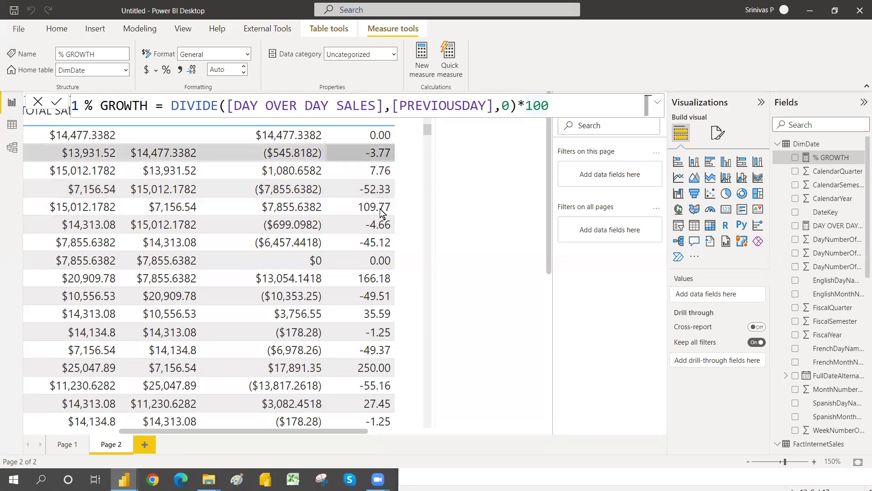
Add a new report page and create a table on it from the FullDateAlternateKey date hierarchy
left_click(147, 444)
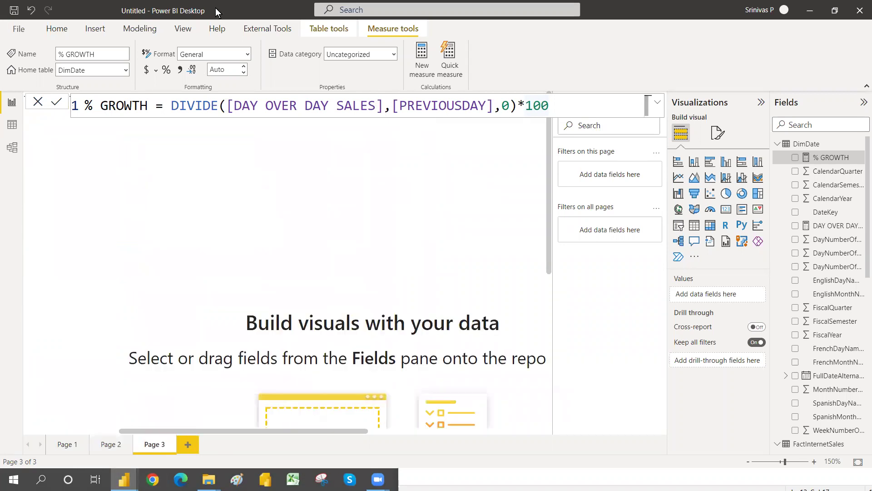
left_click(116, 173)
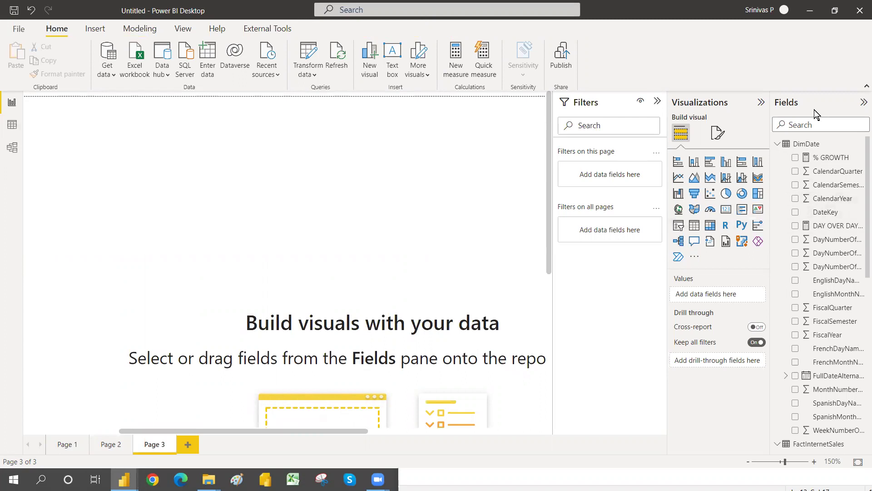
type("FULL")
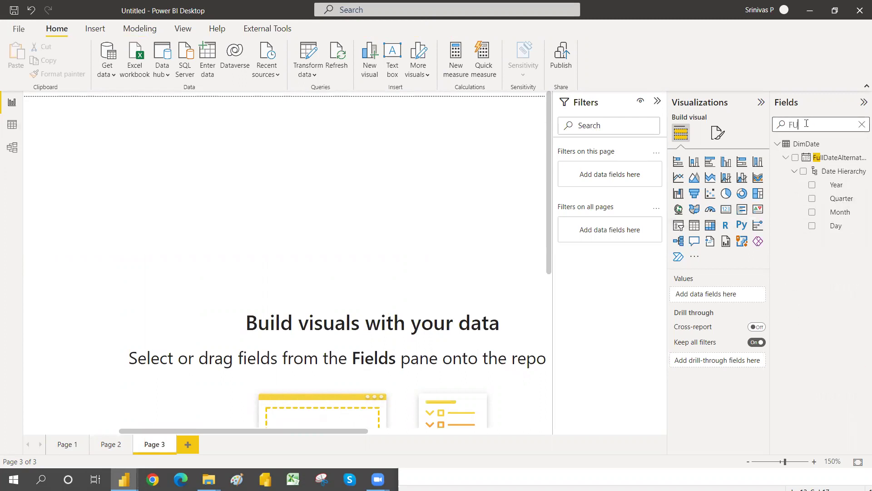
left_click(795, 158)
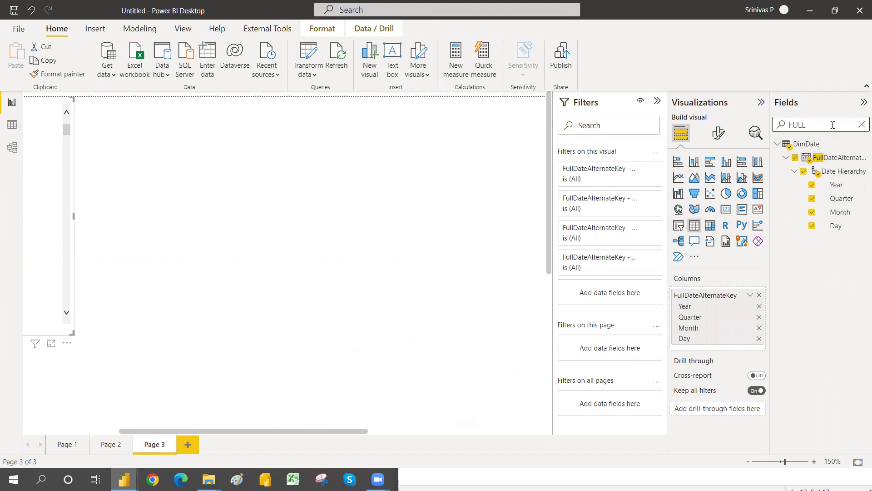
Search the fields for TOTAL, add the TOTAL SALES measure to the new table and clear the search
key("BackSpace")
key("BackSpace")
key("BackSpace")
key("BackSpace")
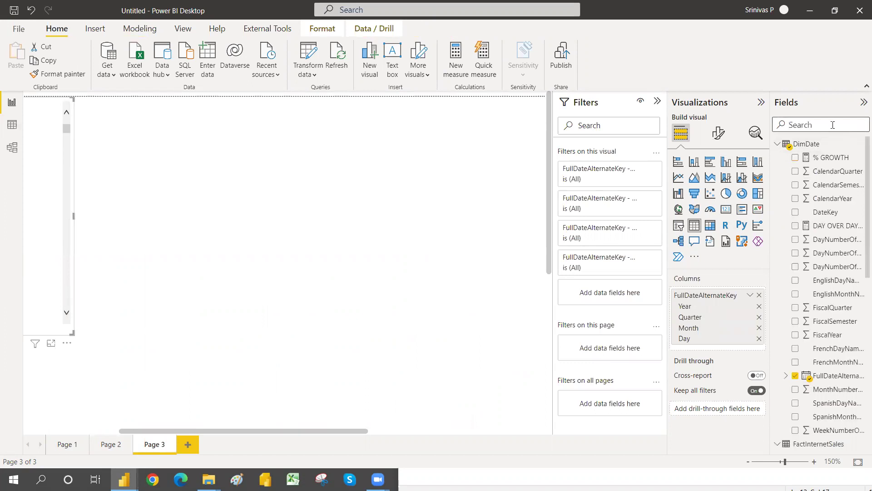
type("TOTAL")
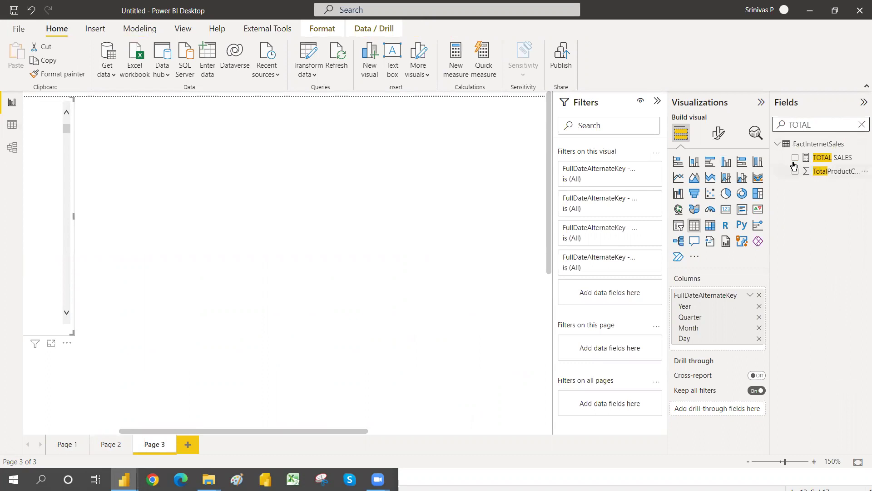
left_click(795, 158)
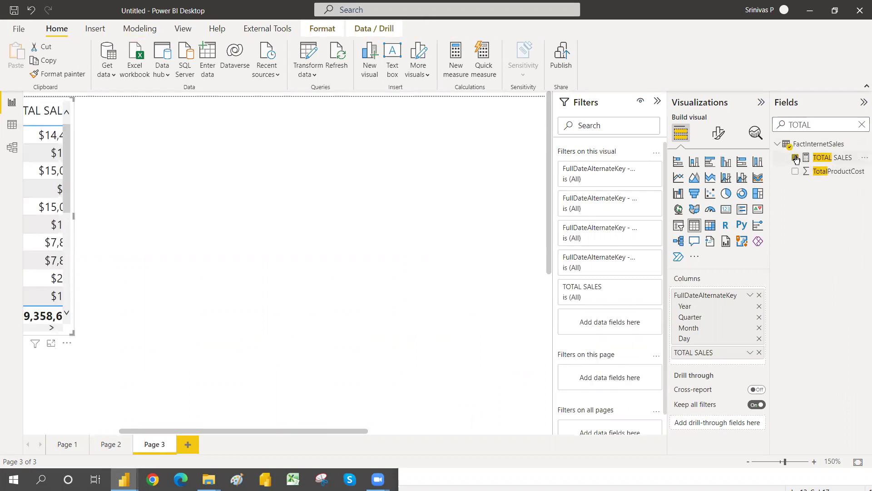
left_click(861, 124)
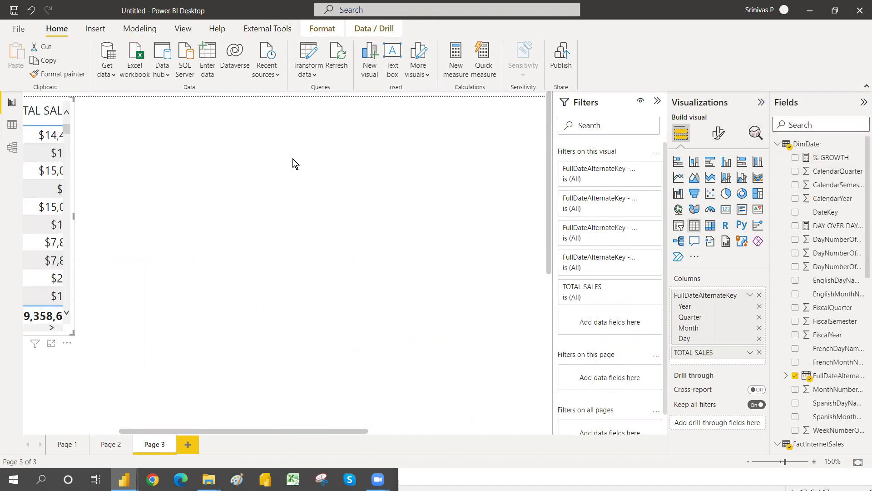
Move the table toward the middle of the visible page area and enlarge it until the full TOTAL SALES column fits
scroll(68, 178, "down", 1)
left_click_drag(50, 99, 374, 104)
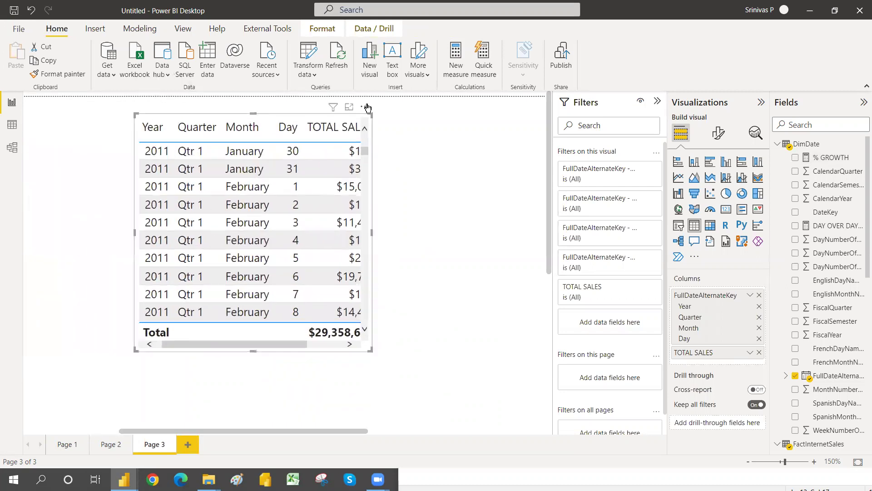
left_click_drag(371, 350, 461, 362)
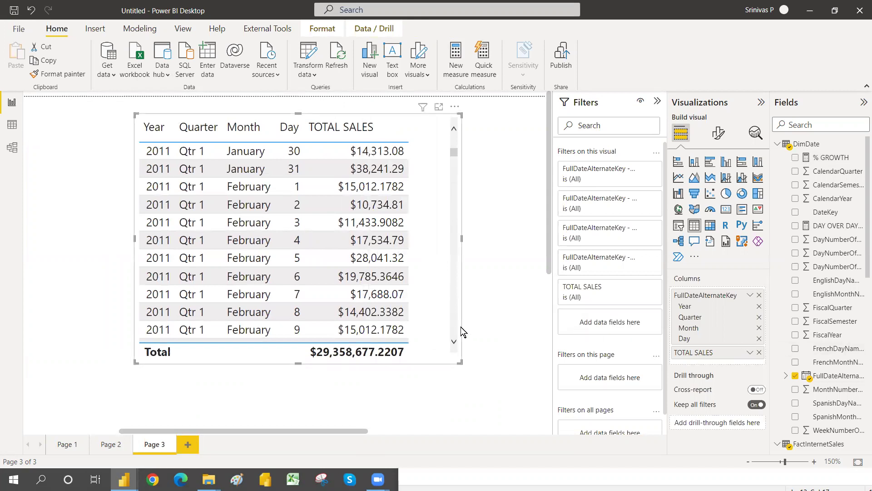
Remove the Day level from the table's date hierarchy and widen the table to make room for another column
left_click(759, 338)
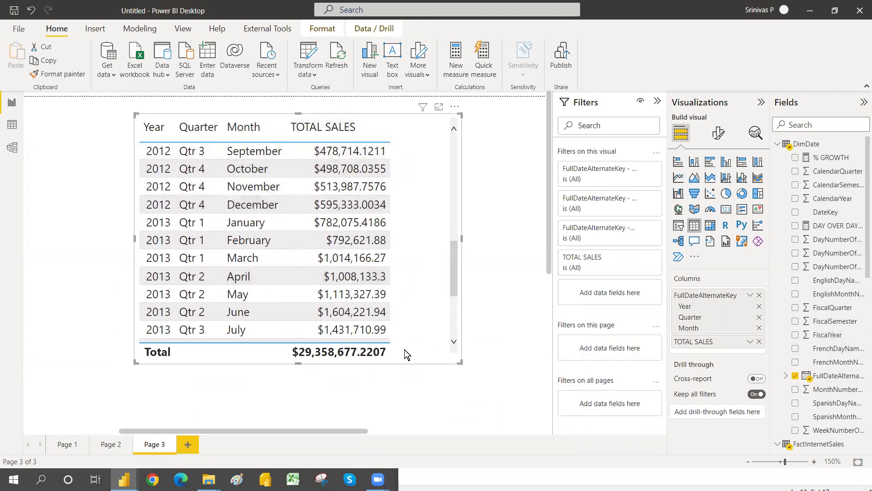
left_click_drag(458, 361, 506, 367)
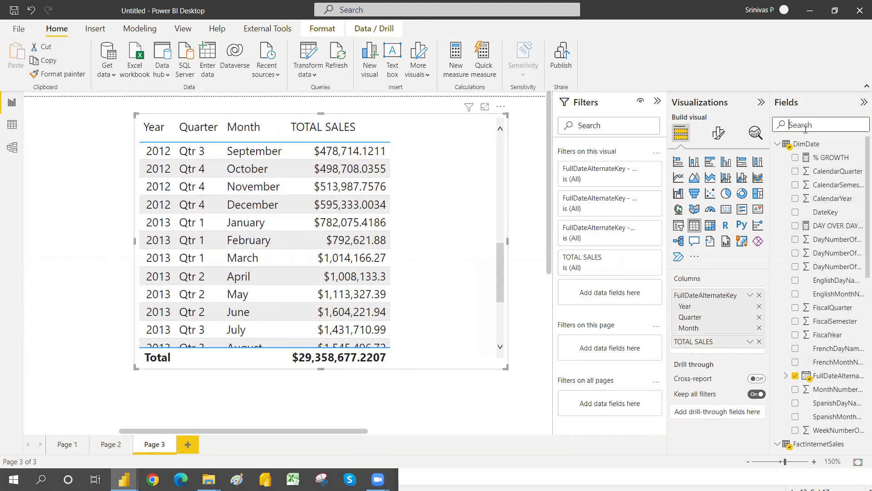
Search the fields for PRE and copy the whole PREVIOUSDAY formula into a new measure in FactInternetSales
type("PRE")
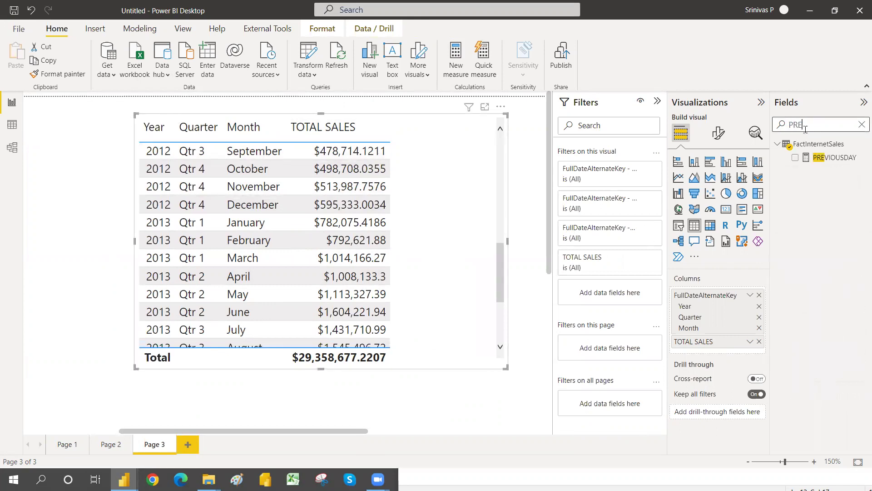
left_click(835, 158)
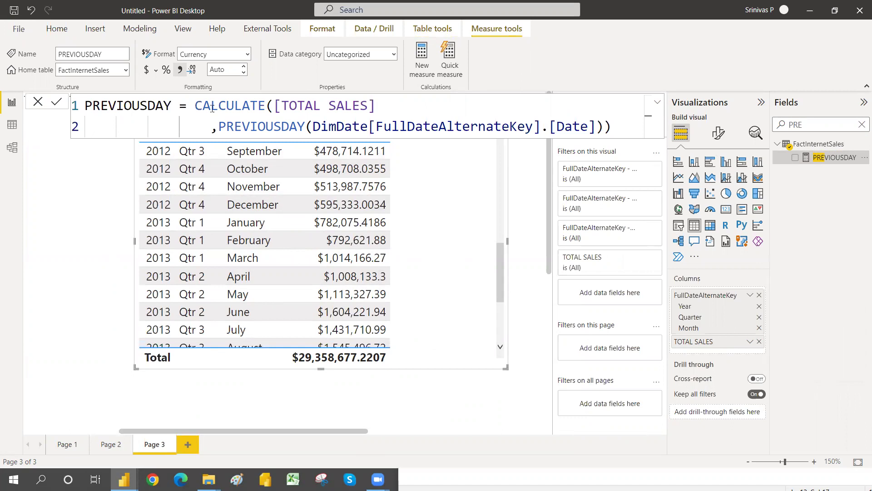
left_click_drag(85, 101, 612, 127)
key("ctrl+c")
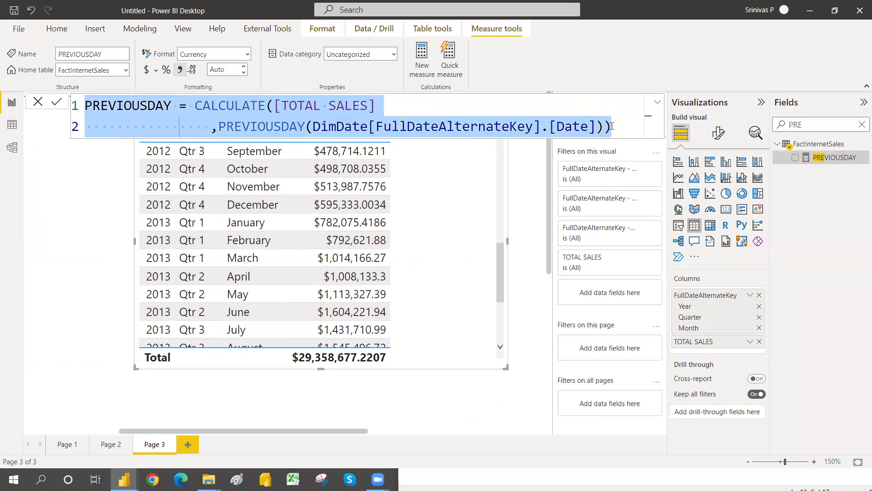
right_click(822, 143)
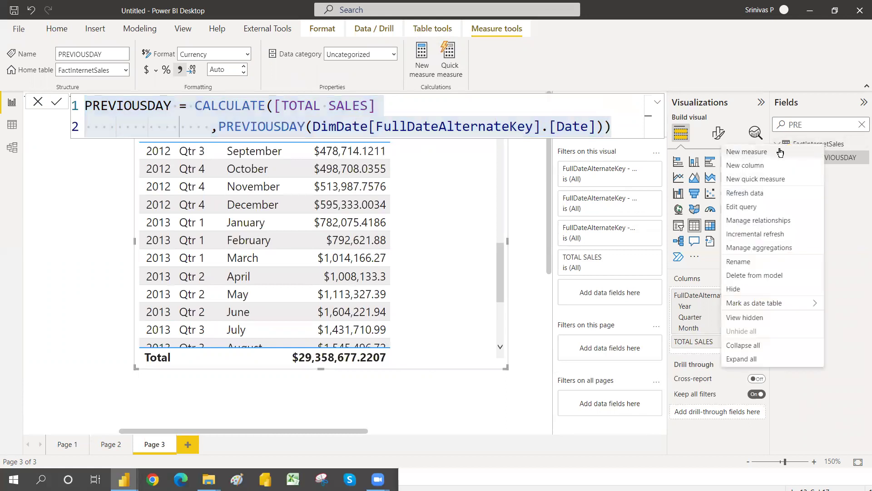
key("Escape")
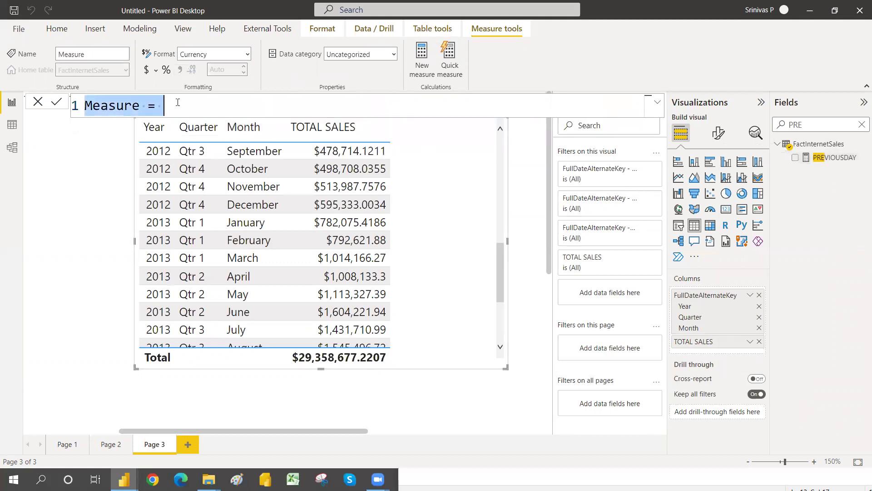
key("ctrl+v")
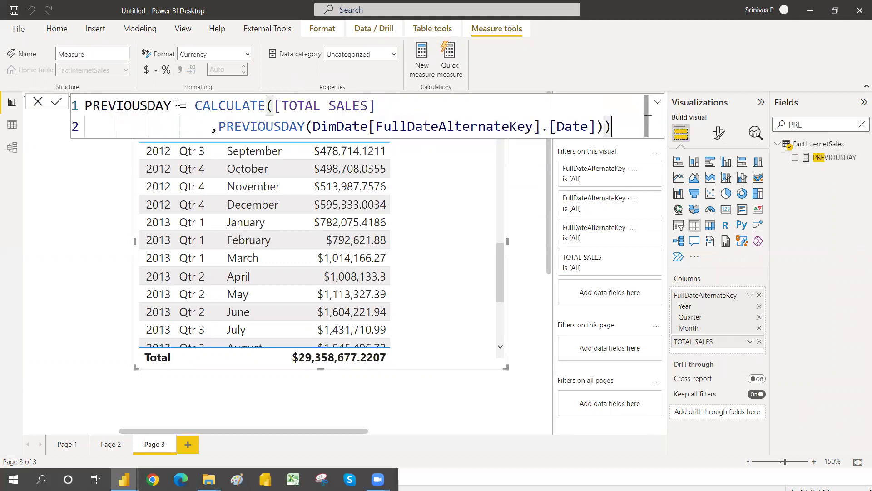
Replace the PREVIOUSDAY function with PREVIOUSMONTH in the new measure's formula and try to commit it
left_click(303, 126)
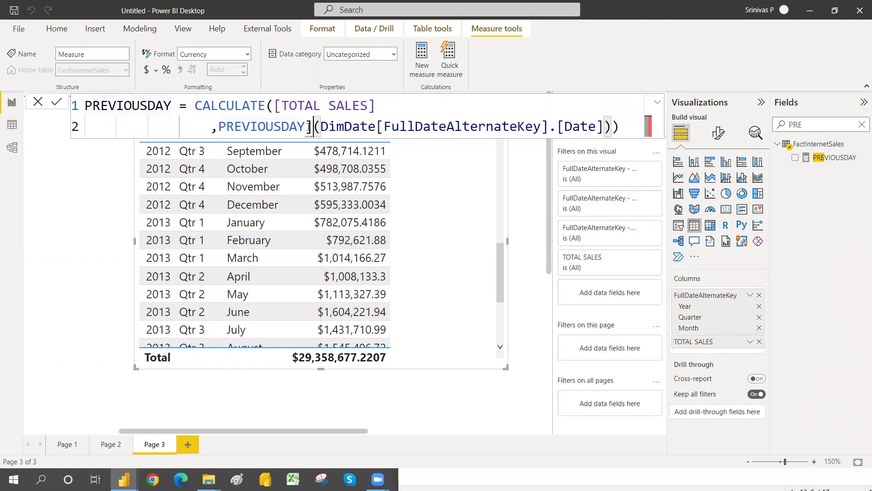
key("BackSpace")
key("BackSpace")
key("BackSpace")
key("BackSpace")
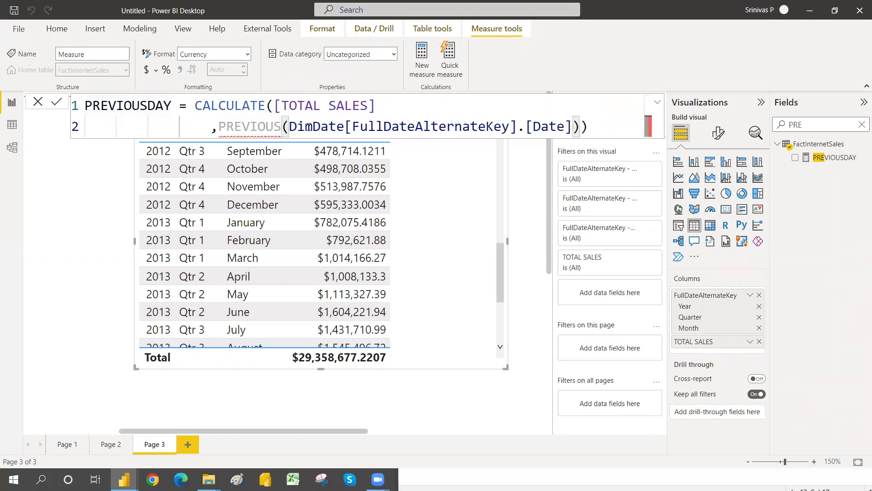
type("MONTH")
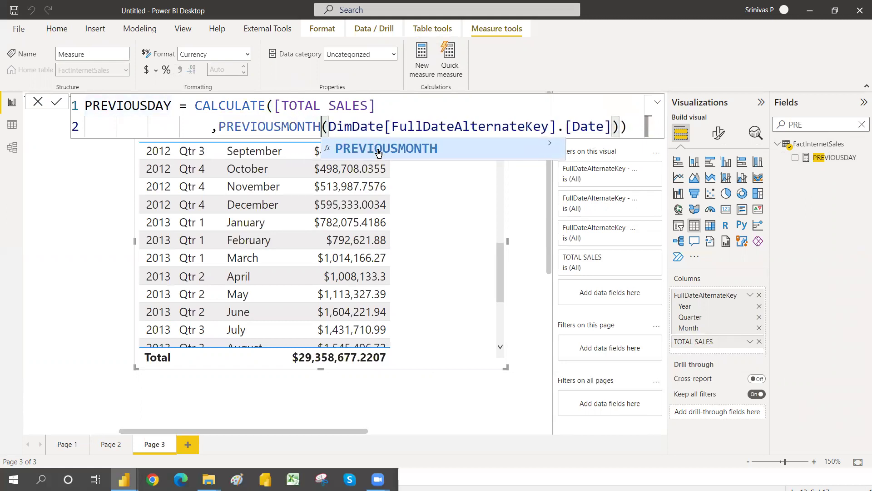
left_click(379, 153)
left_click(412, 109)
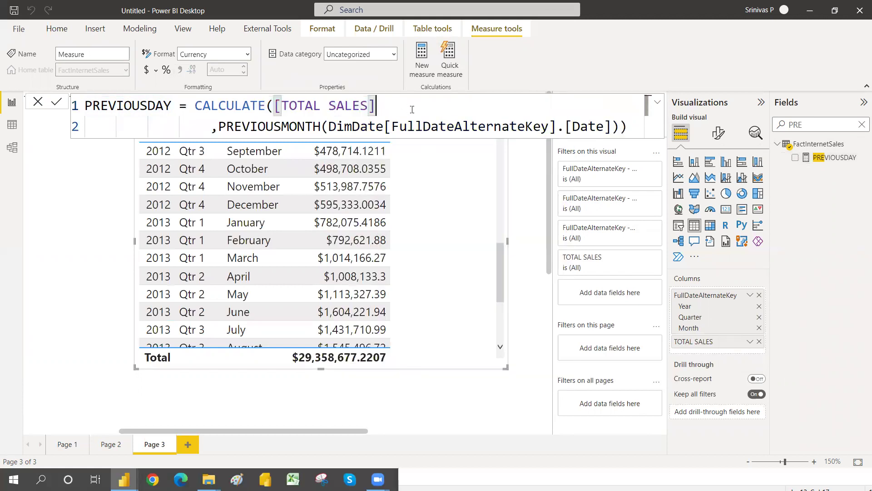
key("Return")
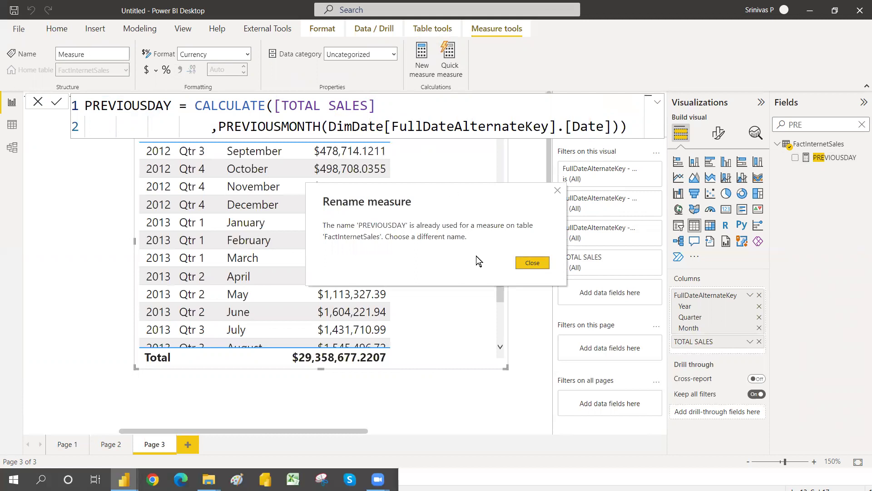
left_click(533, 264)
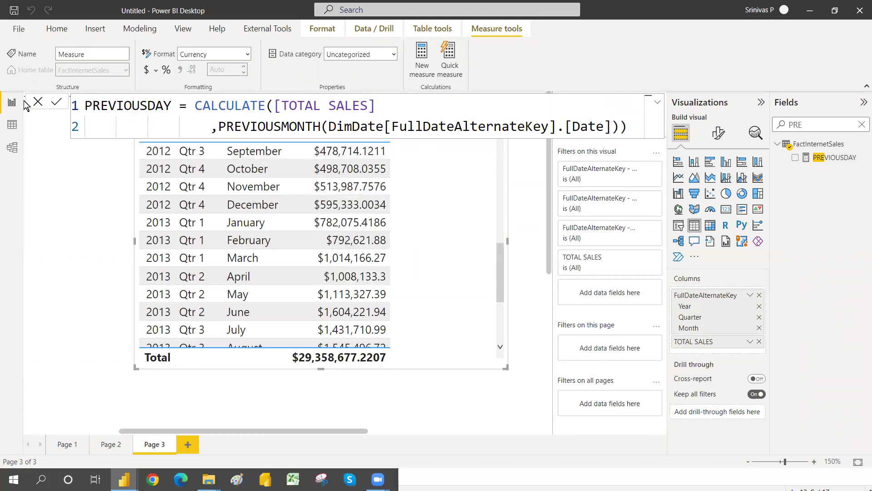
Rename the new measure to PREVIOUSMONTH in its formula, reduce the formula text size and commit it
left_click_drag(173, 105, 149, 105)
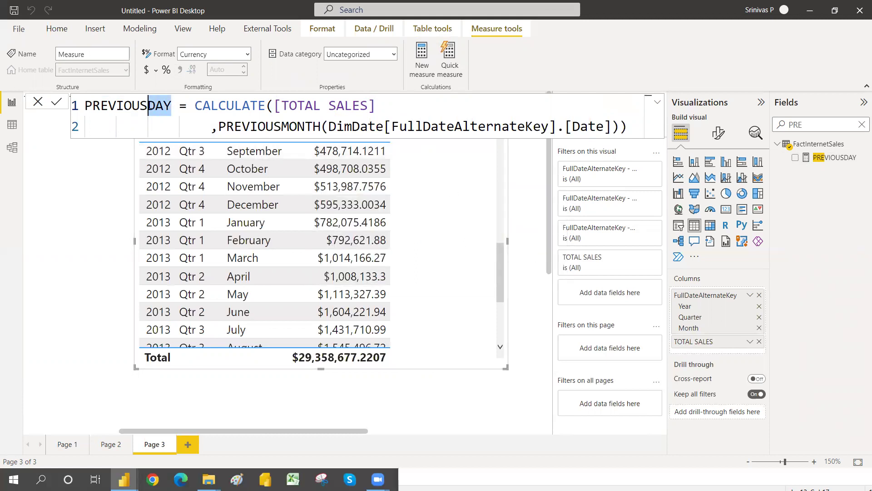
type("MONTH")
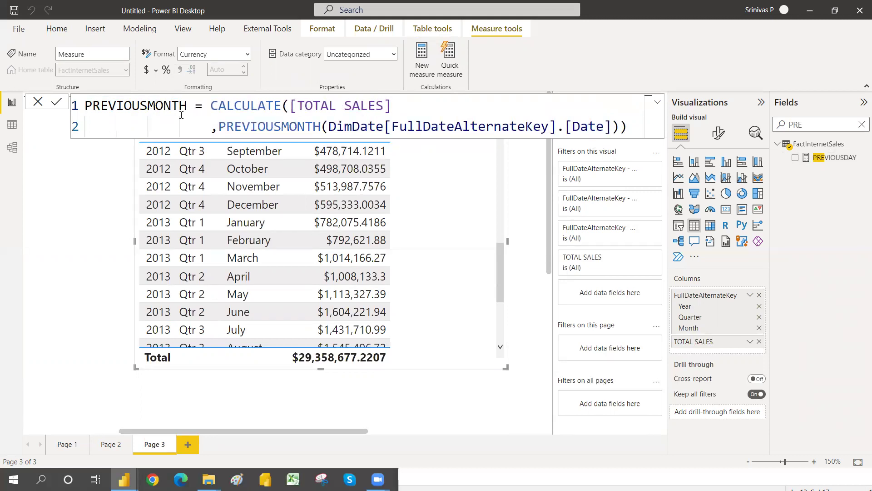
scroll(181, 115, "down", 2)
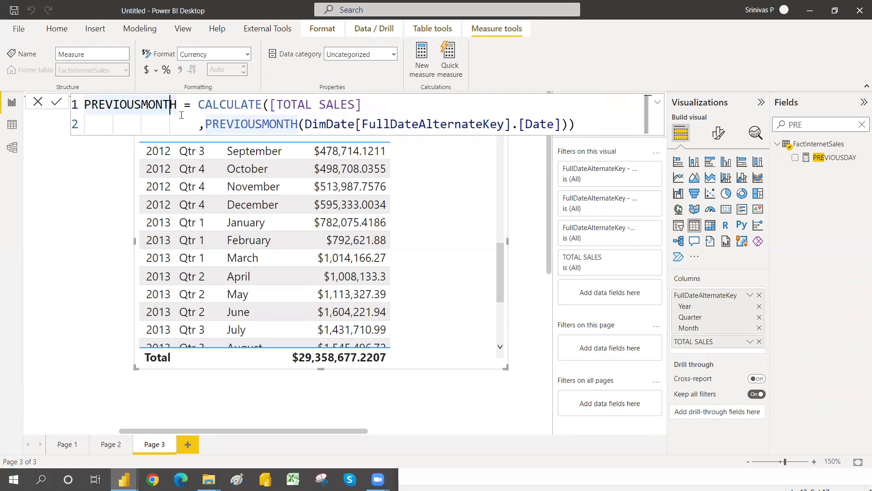
scroll(397, 112, "down", 1)
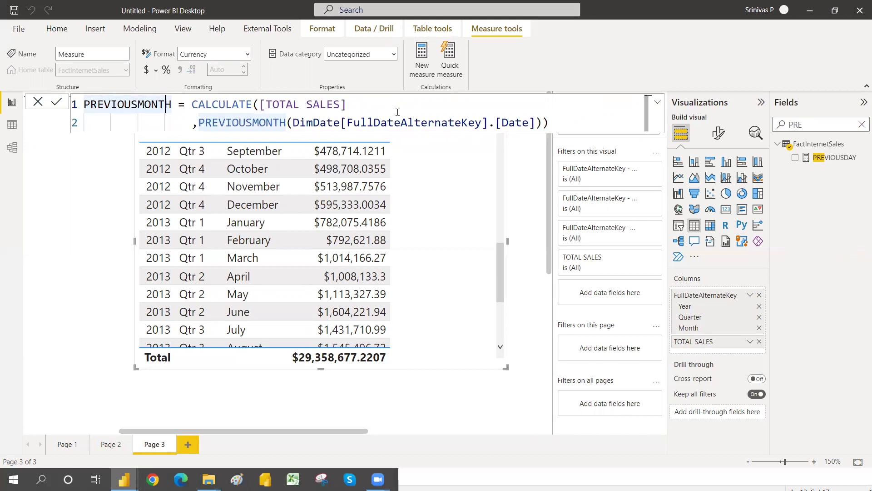
left_click(493, 176)
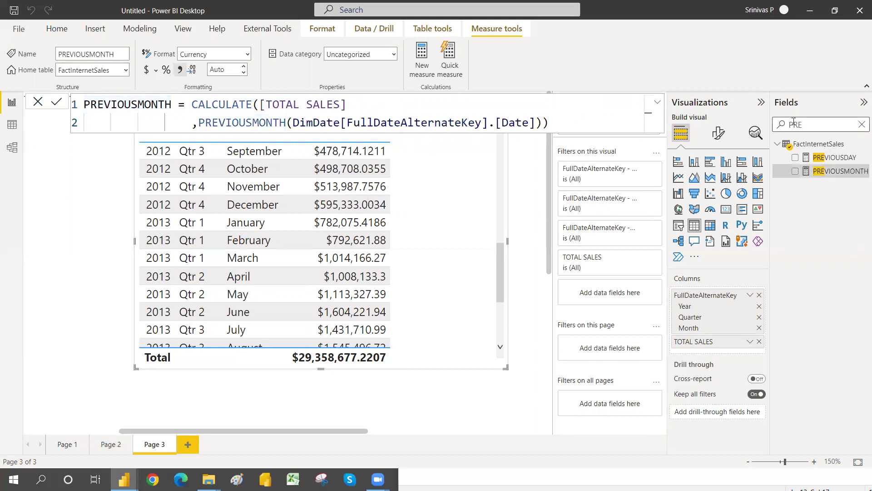
Add the PREVIOUSMONTH measure to the table and compare its values with TOTAL SALES from January 2011 onward
left_click(796, 172)
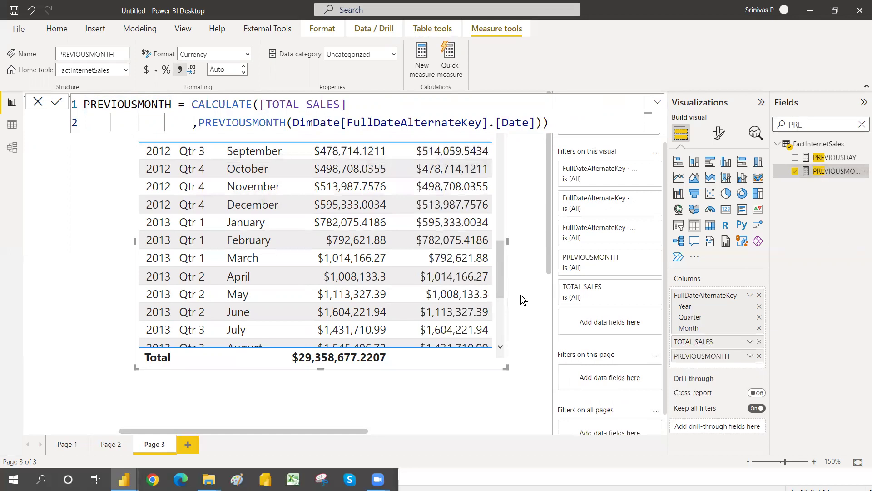
left_click_drag(502, 279, 502, 132)
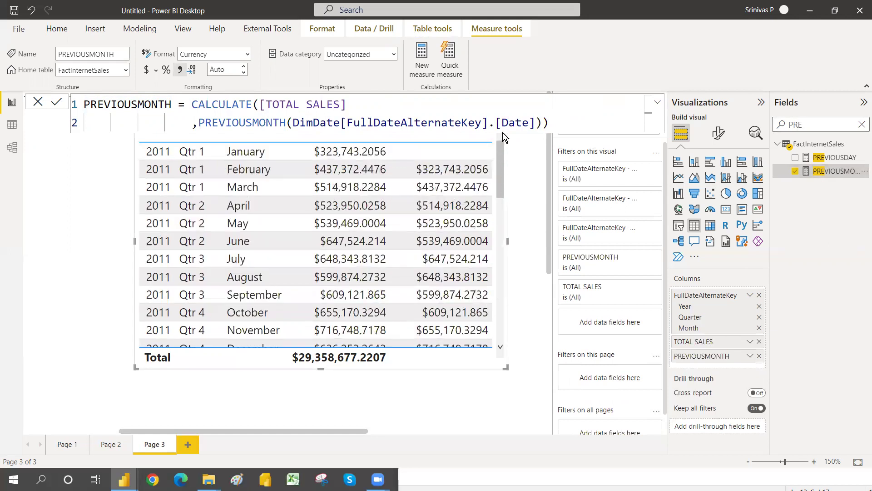
left_click(318, 153)
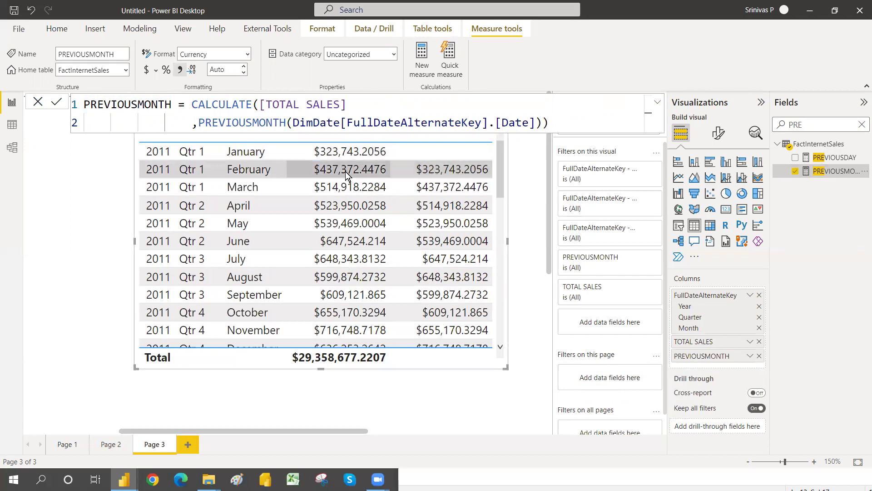
left_click(529, 192)
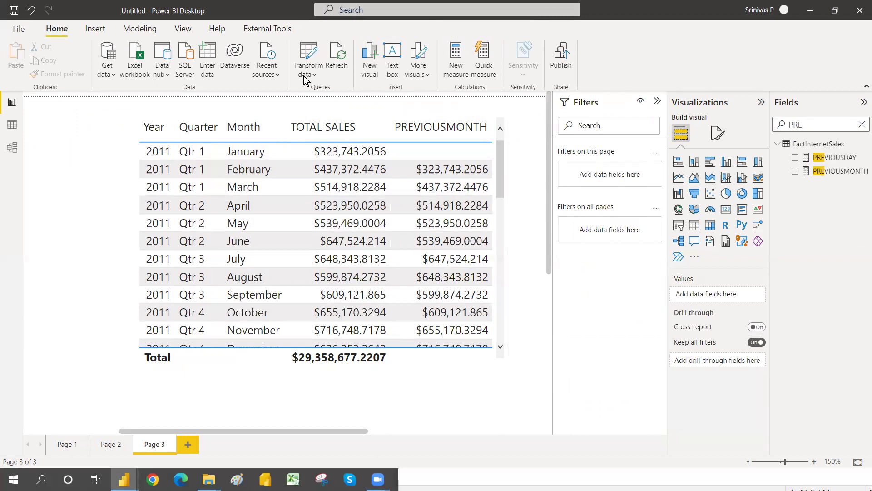
Search the fields for DAY and copy the DAY OVER DAY SALES formula into a new measure in DimDate
left_click(862, 126)
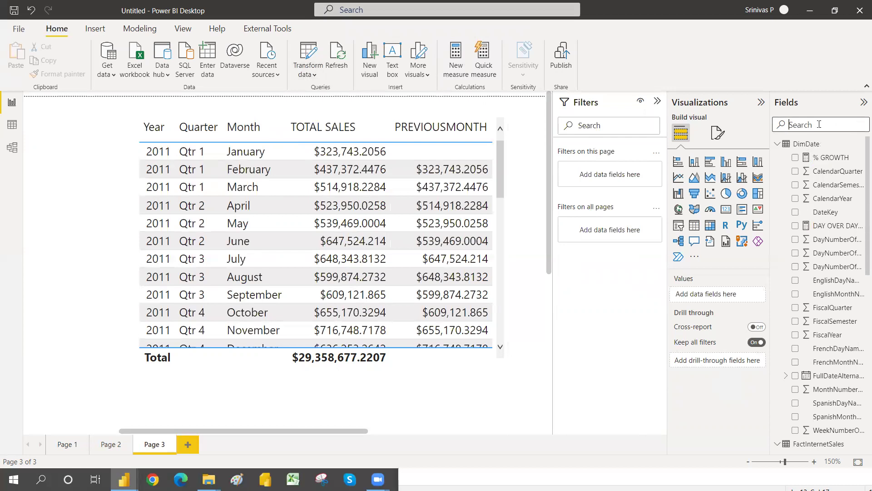
type("DAY")
left_click(835, 157)
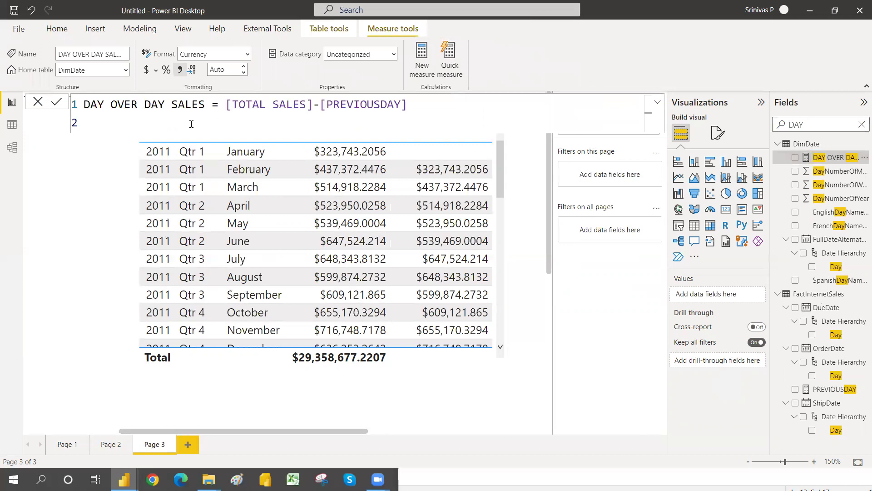
left_click(214, 127)
key("ctrl+a")
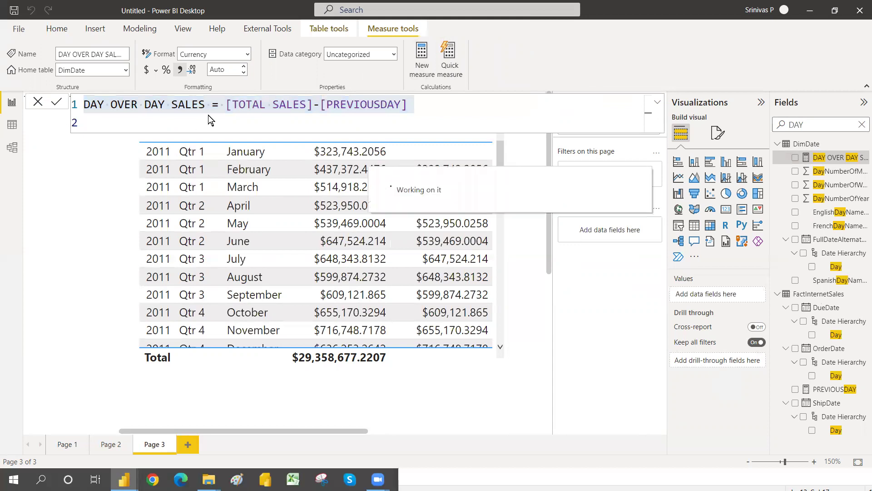
type("DAY OVER DAY SALES = [TOTAL SALES]-[PREVIOUSDAY]")
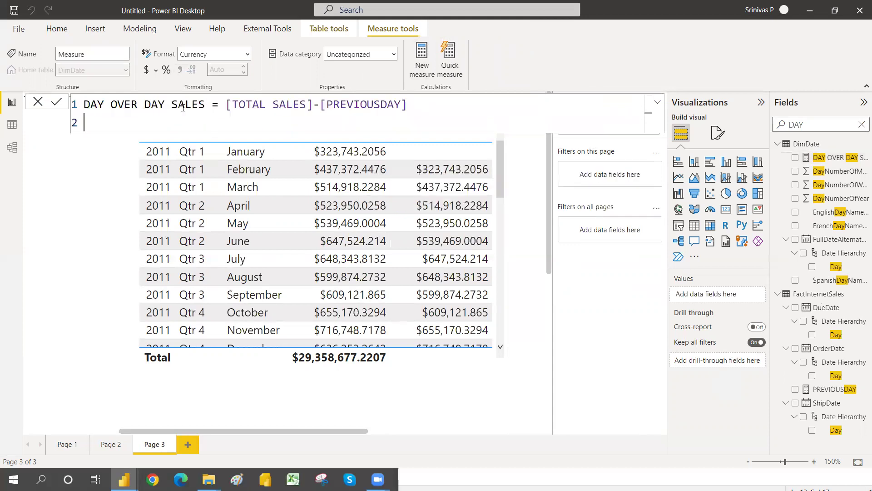
Replace DAY OVER DAY with MVM in the new measure's name so that it reads MVM SALES
left_click_drag(175, 107, 87, 108)
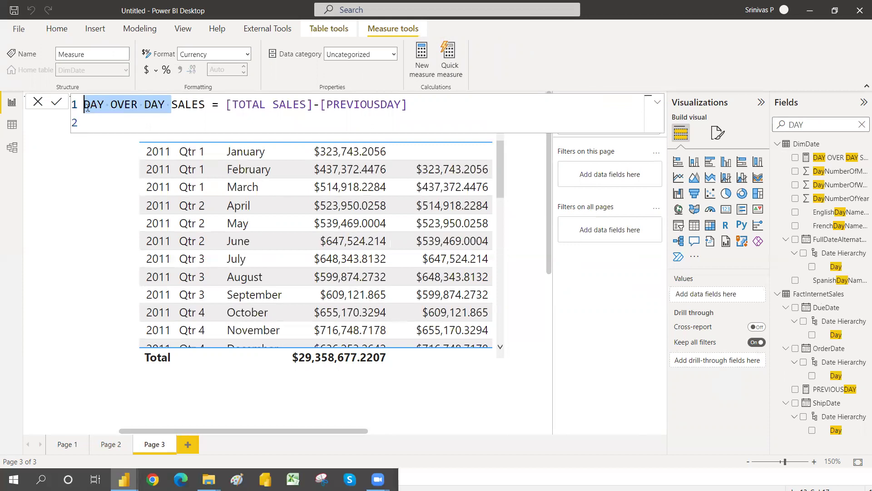
type("MO")
key("BackSpace")
type("VM")
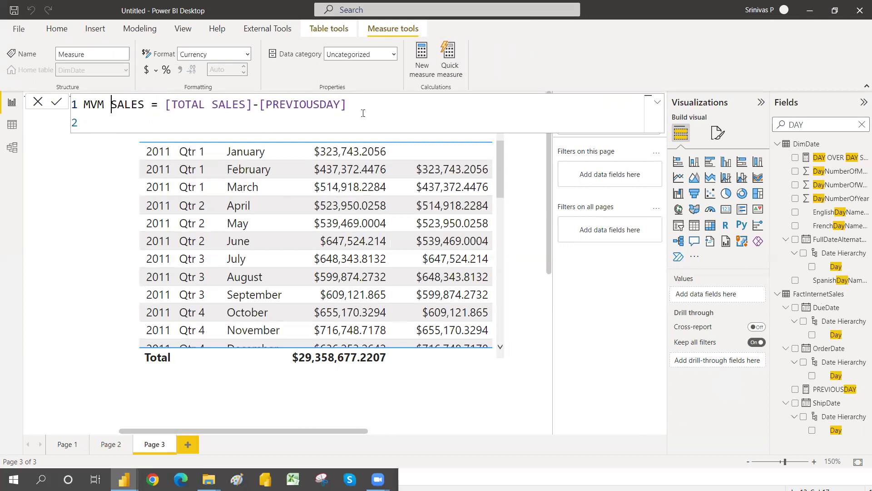
Change the subtracted measure in the MVM SALES formula to [PREVIOUSMONTH] and commit the measure
left_click(339, 105)
key("BackSpace")
key("BackSpace")
key("BackSpace")
type("MOT")
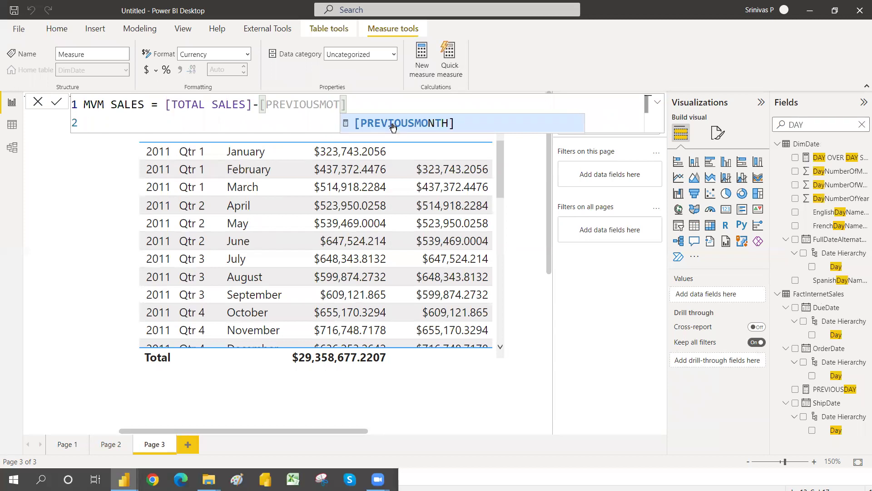
left_click(394, 127)
key("Down")
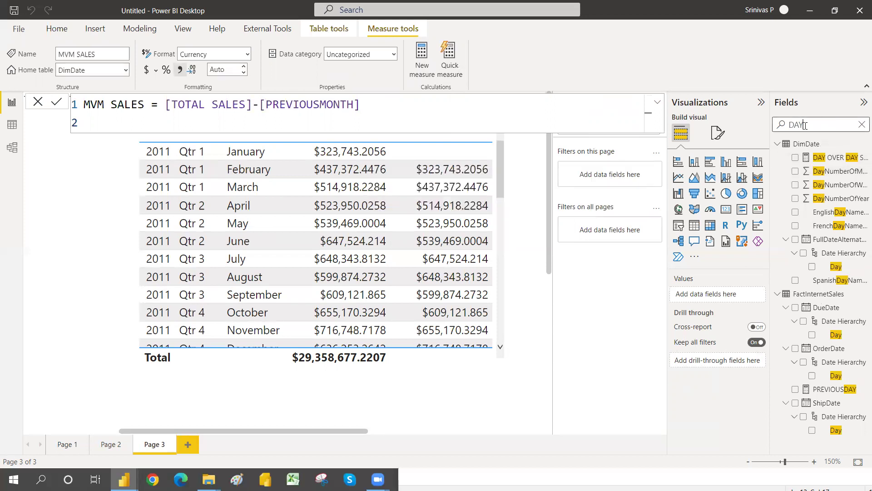
Search the fields for MVM and add the MVM SALES measure to the monthly sales table
key("BackSpace")
key("BackSpace")
key("BackSpace")
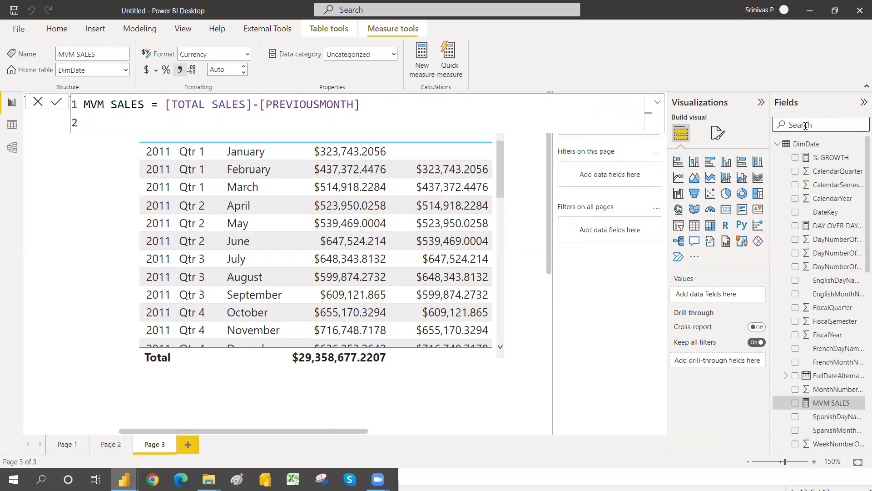
type("MVM")
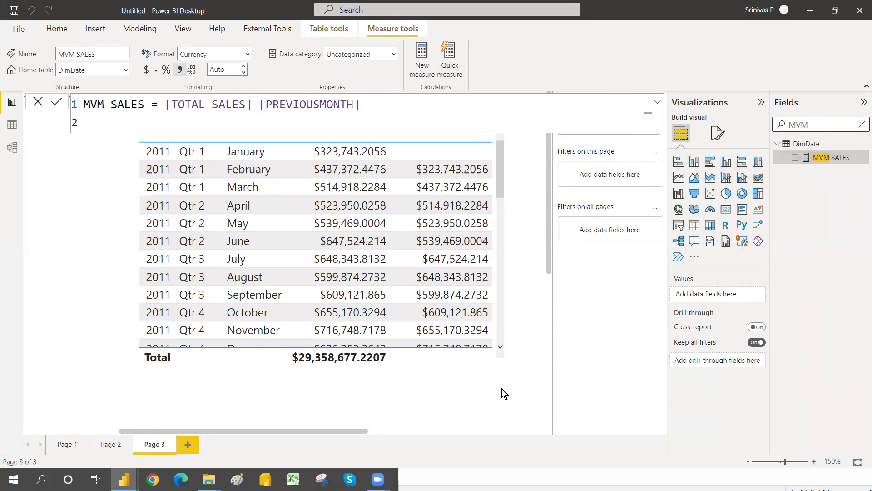
left_click(501, 348)
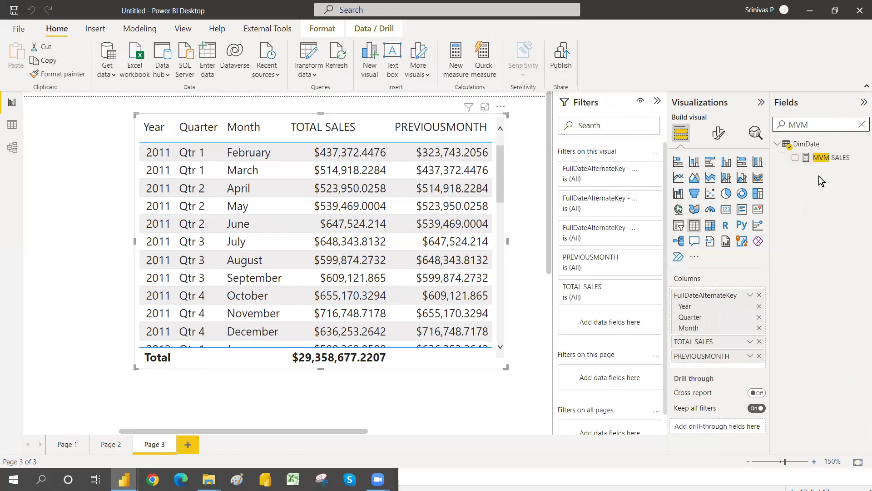
left_click(794, 158)
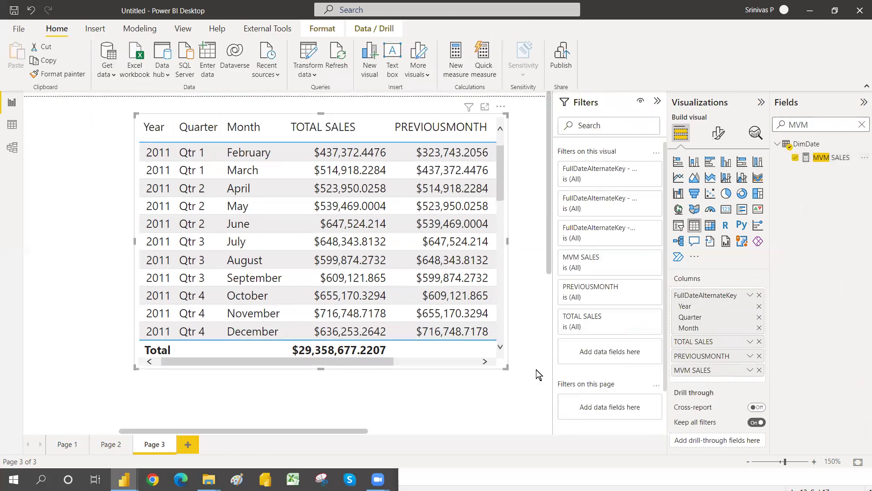
Widen the monthly sales table until its MVM SALES column fits
scroll(541, 370, "right", 3)
left_click_drag(402, 364, 529, 364)
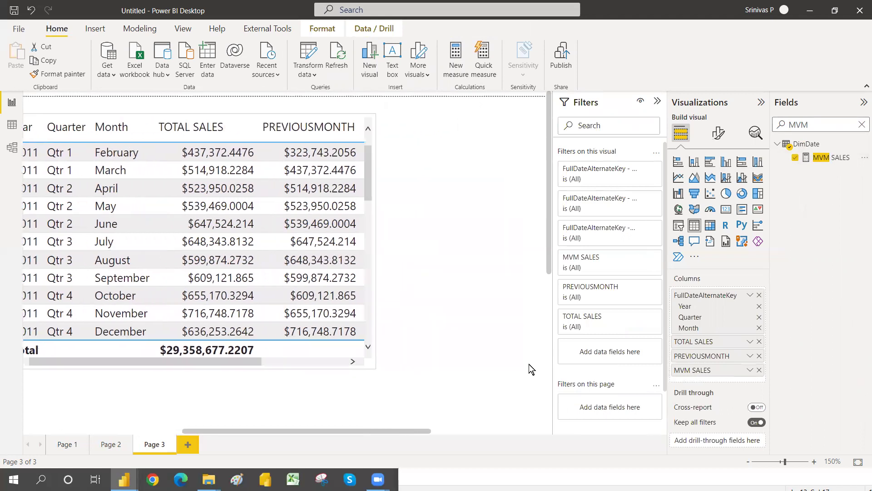
scroll(529, 364, "right", 2)
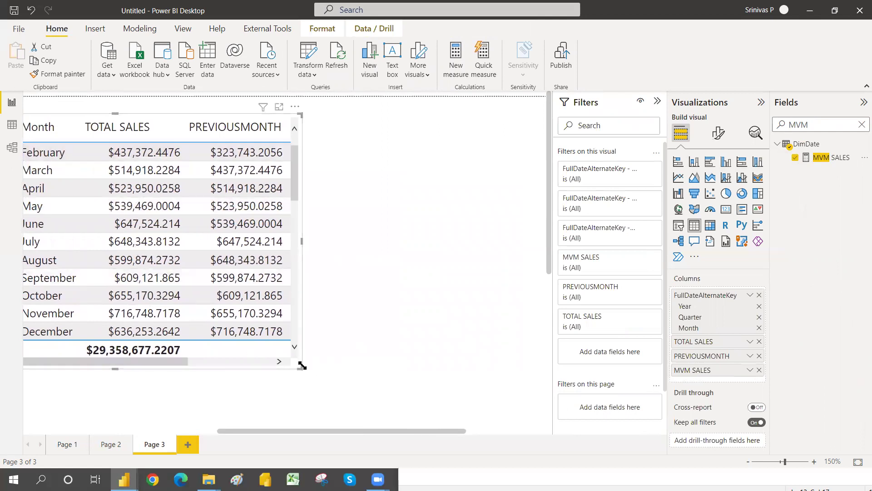
left_click_drag(302, 366, 448, 361)
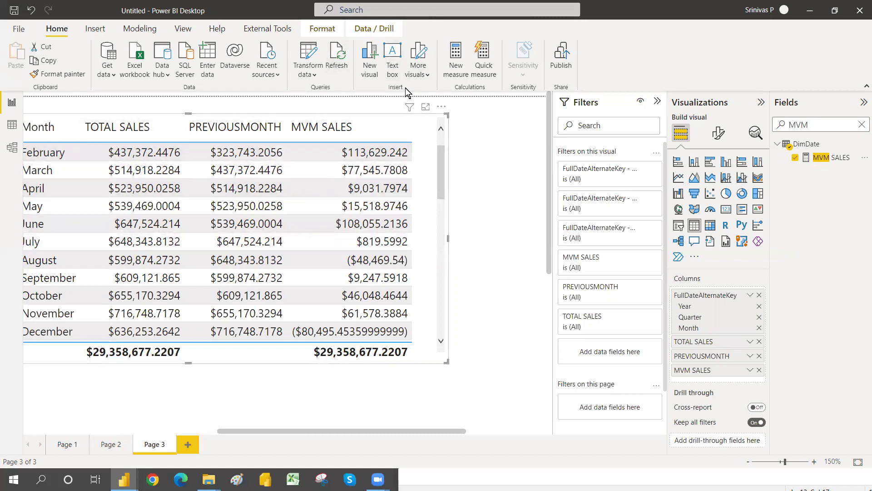
Create a new measure in DimDate named MVM % GROWTH
left_click(453, 62)
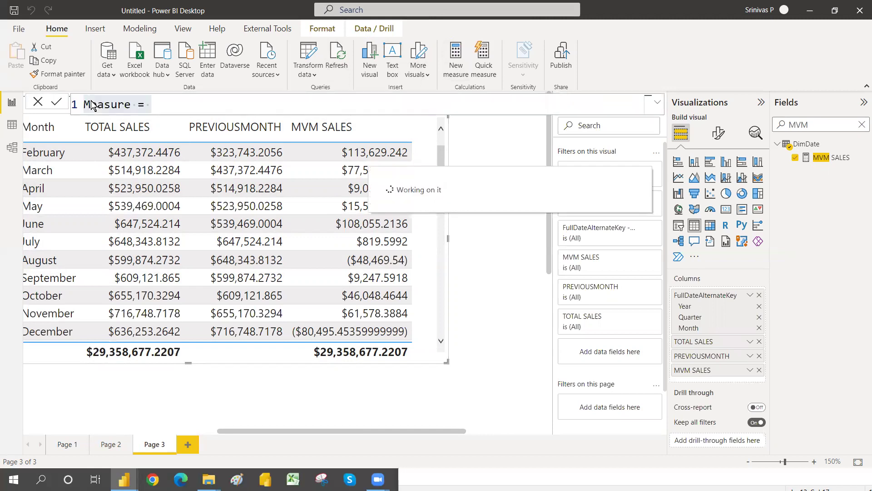
type("MOV")
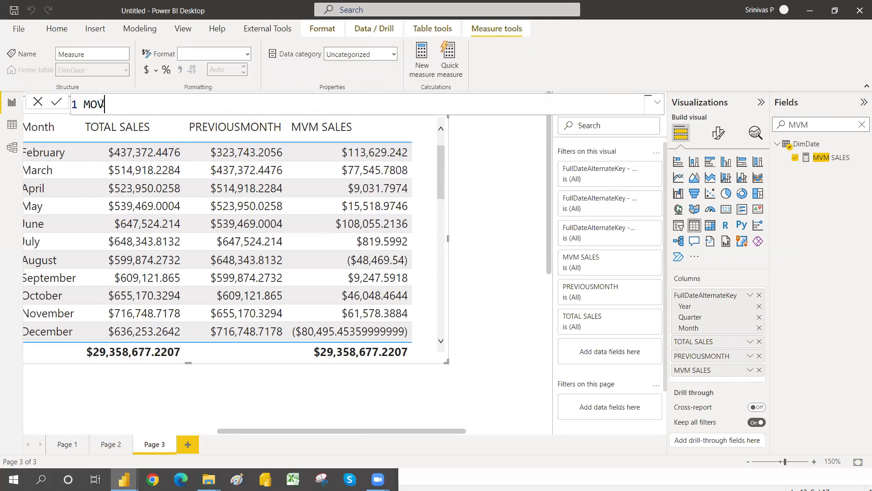
key("BackSpace")
key("BackSpace")
type("VM % GRWO")
key("BackSpace")
key("BackSpace")
type("OWT")
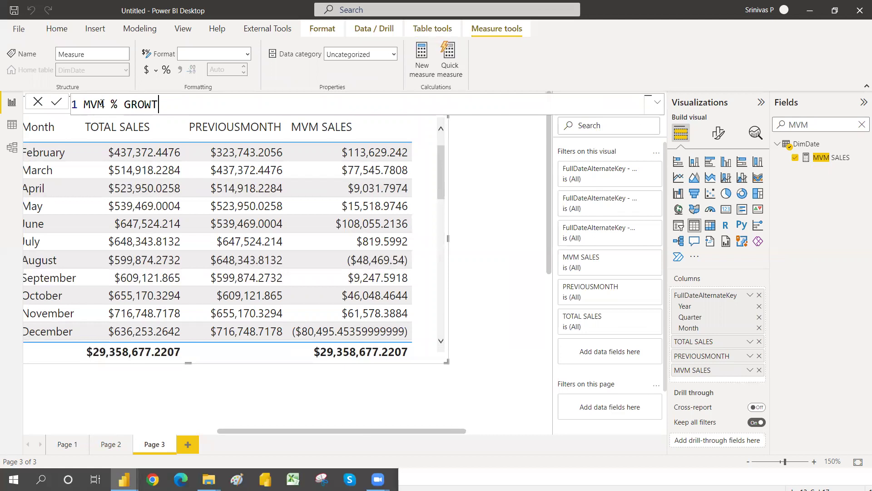
type("H =")
Start the MVM % GROWTH formula with a DIVIDE function whose numerator is [MVM SALES], without the DimDate prefix
type("MVM")
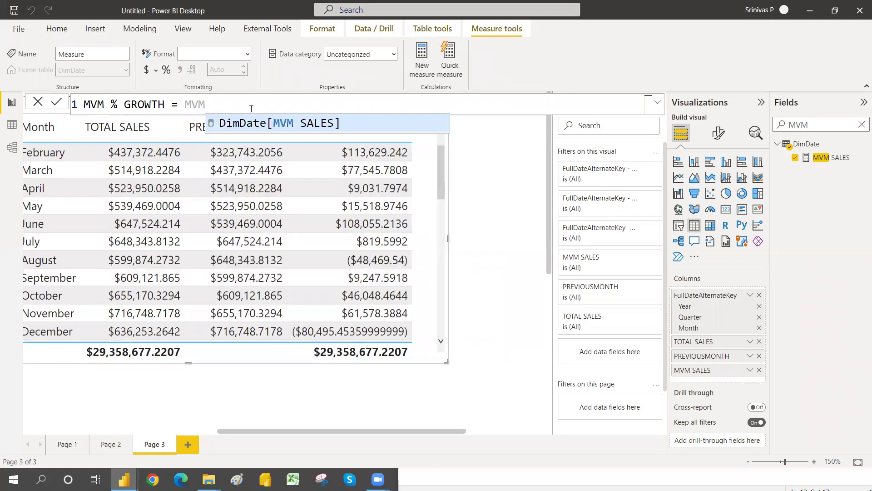
left_click(282, 126)
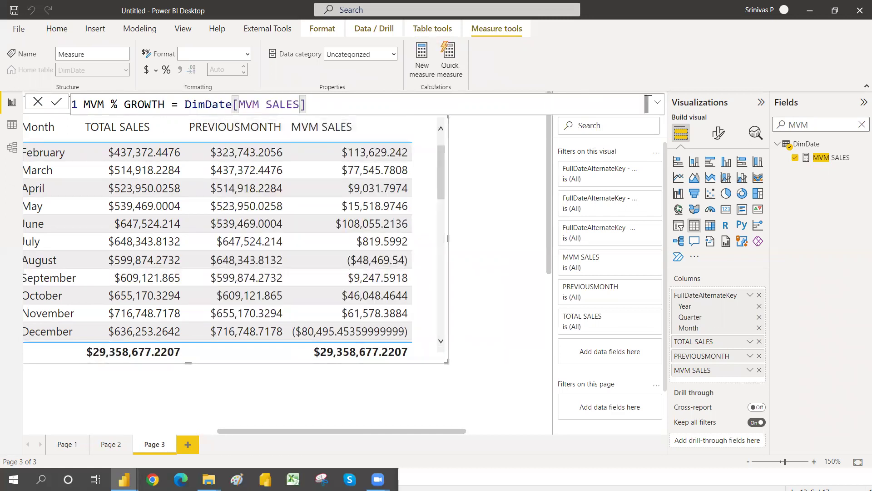
double_click(206, 105)
key("BackSpace")
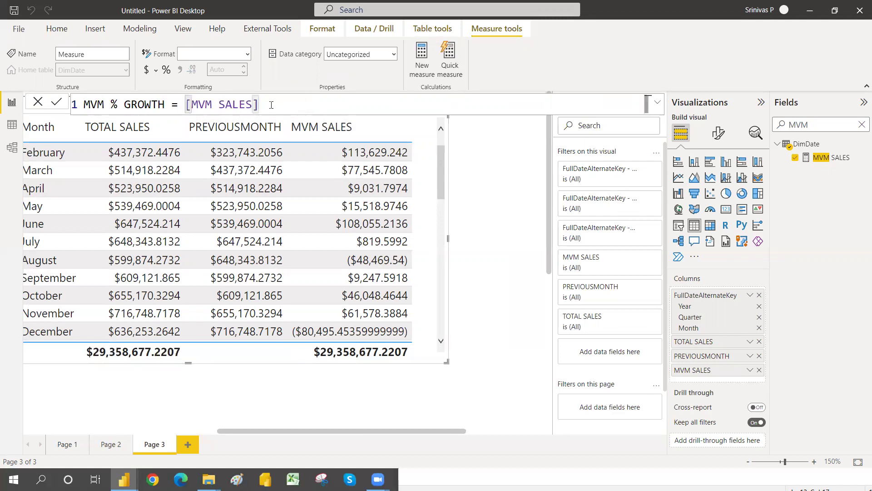
left_click(272, 105)
left_click(185, 105)
type("DIVI")
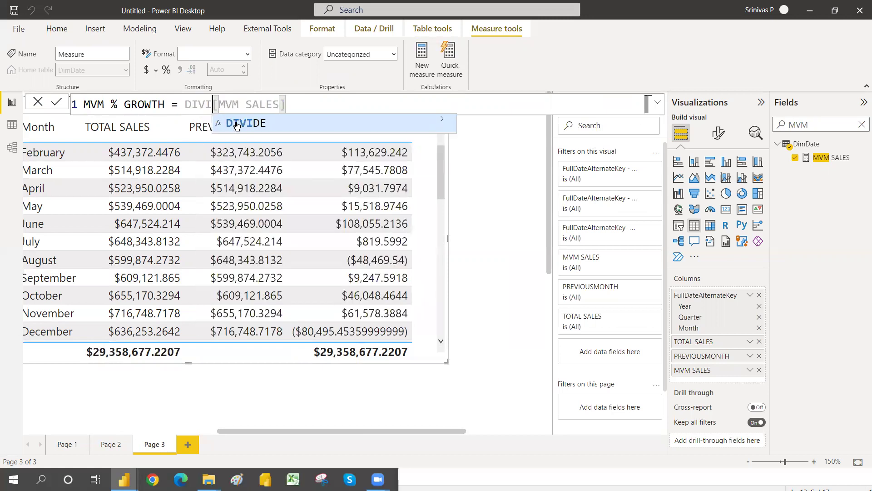
left_click(236, 125)
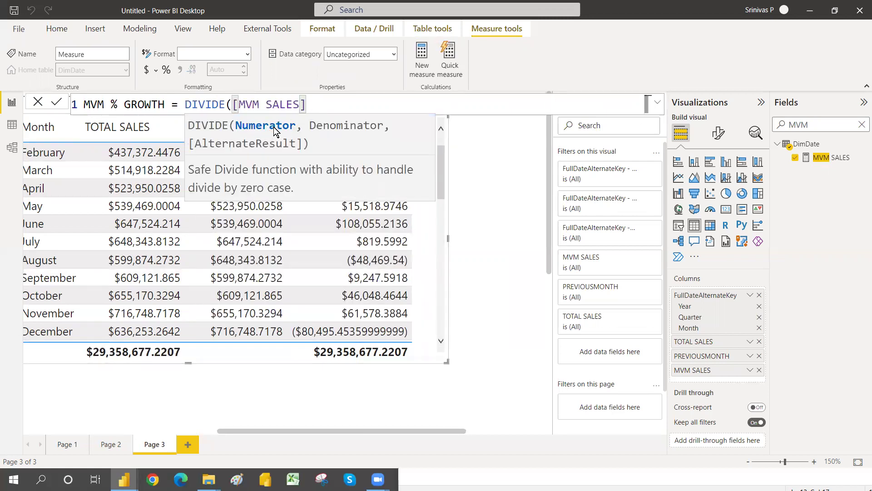
Use [PREVIOUSMONTH] as the DIVIDE denominator, multiply the result by 100 and commit the measure
left_click(318, 106)
type(",")
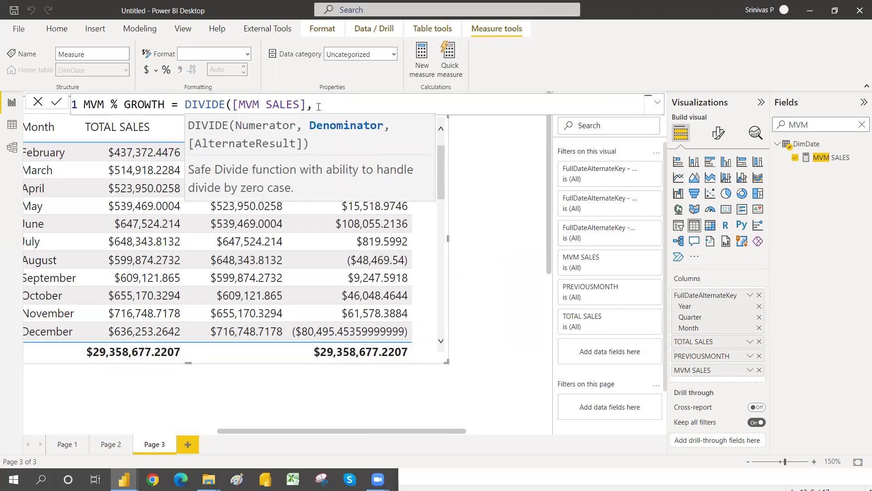
type("PRE")
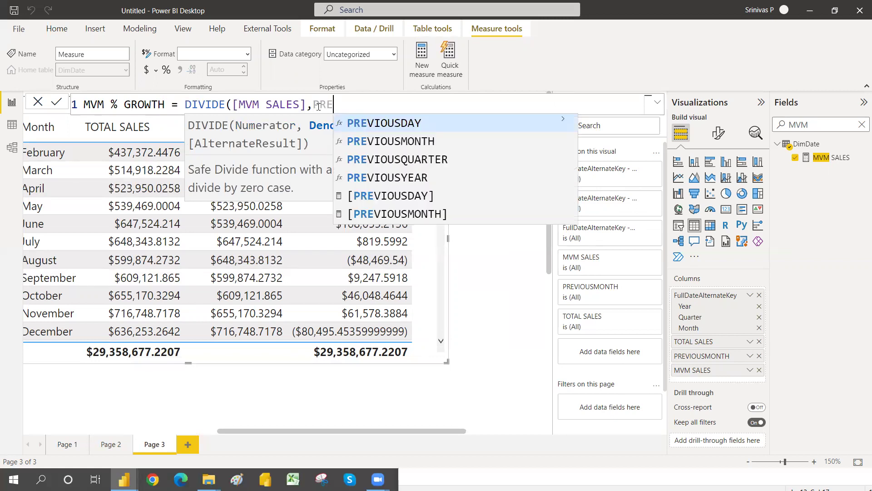
left_click(402, 214)
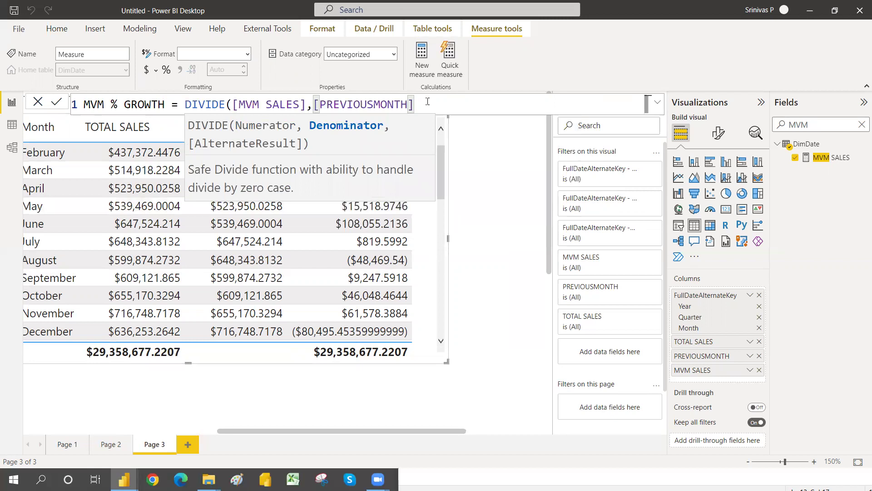
type(")")
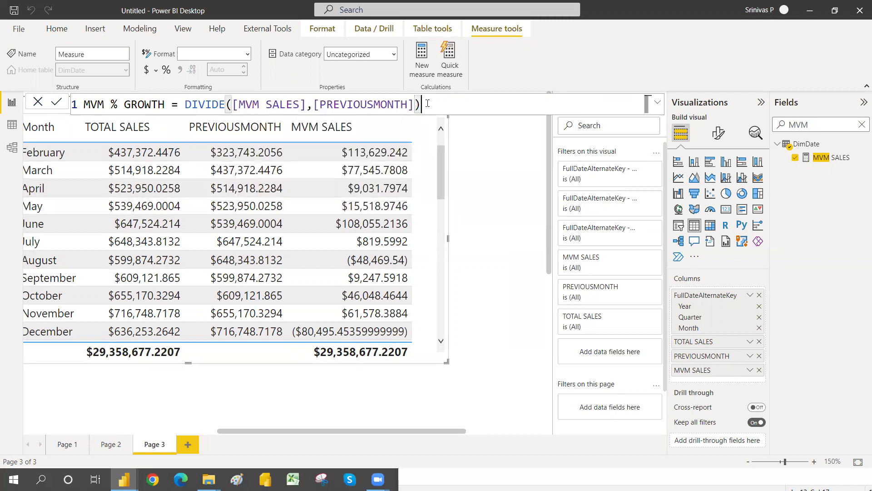
type("*100")
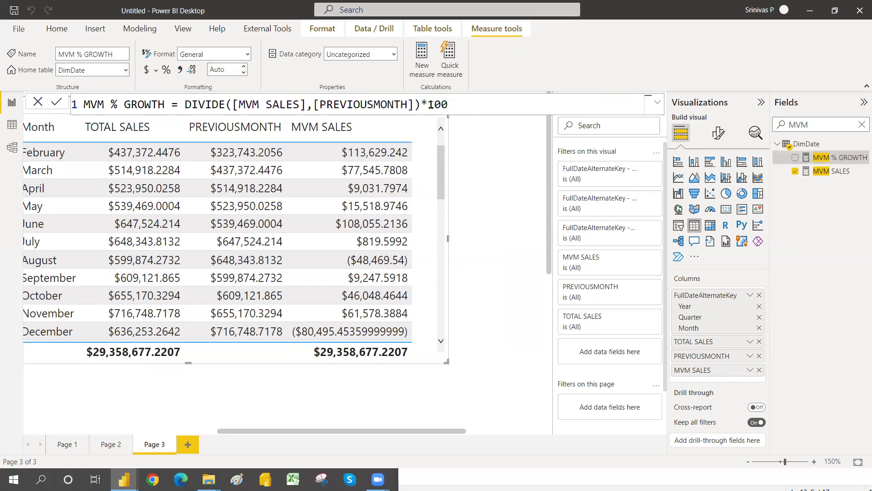
Add 0 as the alternate result of the DIVIDE function in MVM % GROWTH and commit the measure
left_click(414, 105)
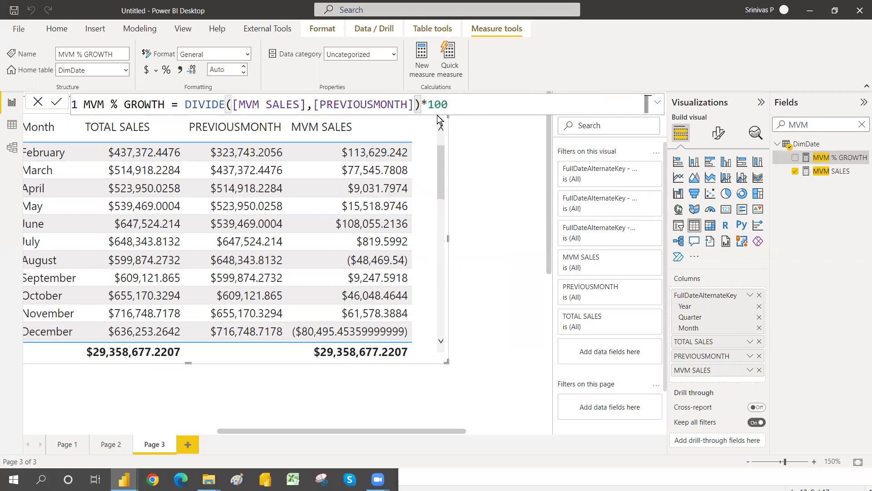
type(",0")
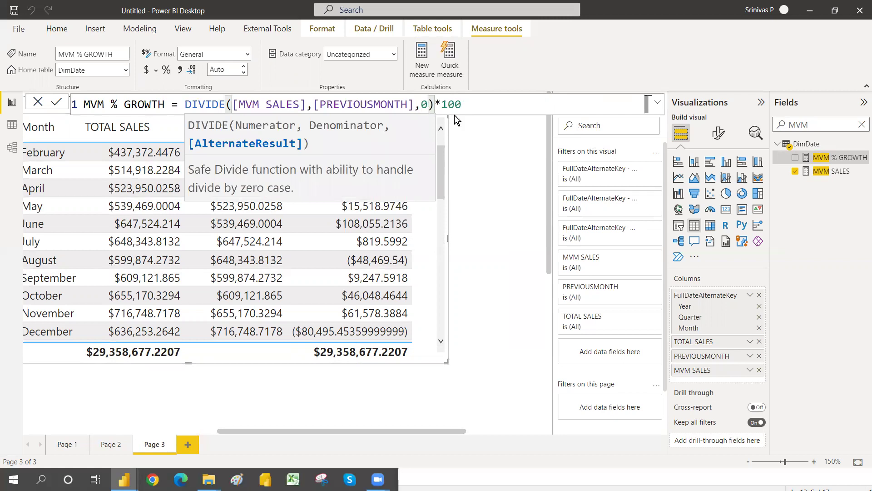
key("Return")
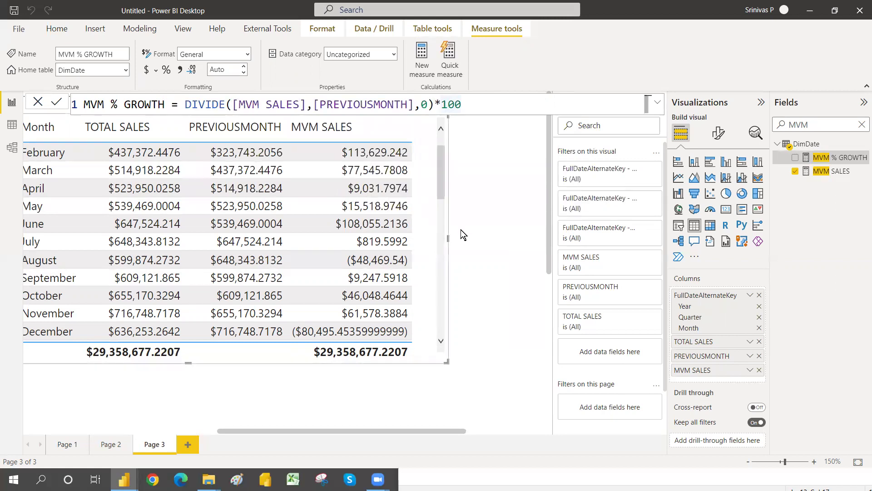
Add the MVM % GROWTH measure to the monthly sales table and enlarge the table to fit the new column
left_click_drag(459, 366, 511, 385)
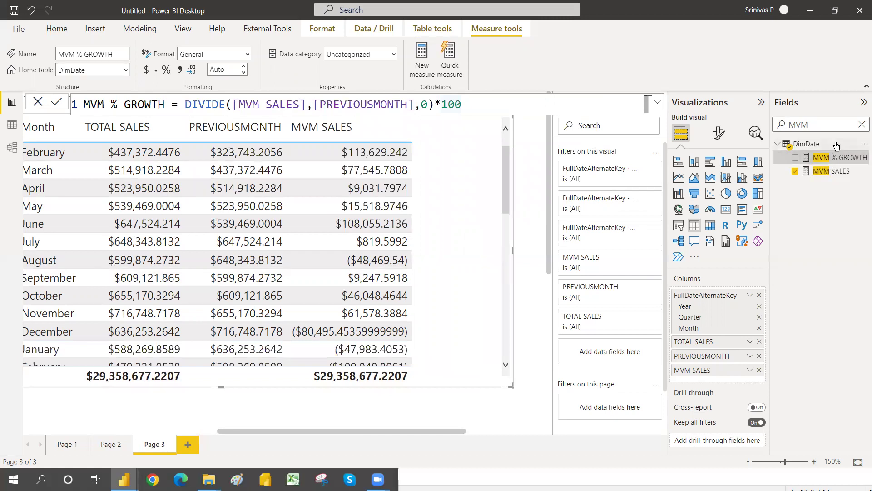
left_click(795, 158)
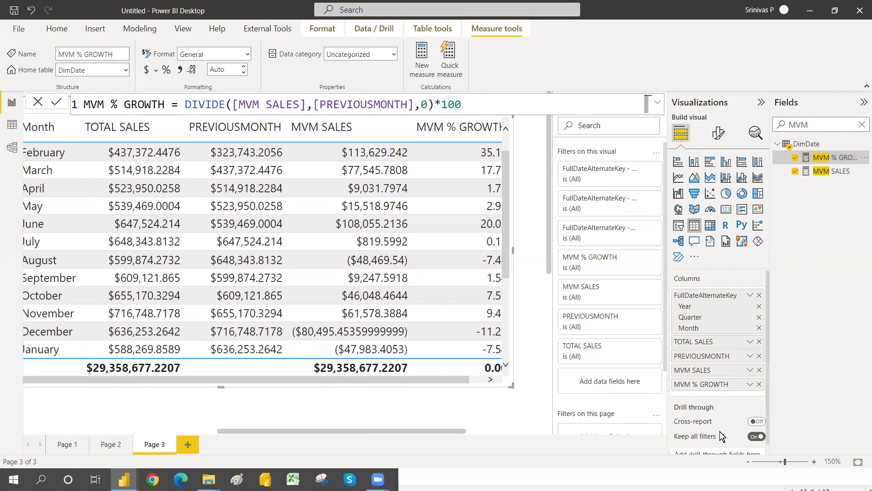
left_click_drag(511, 387, 427, 387)
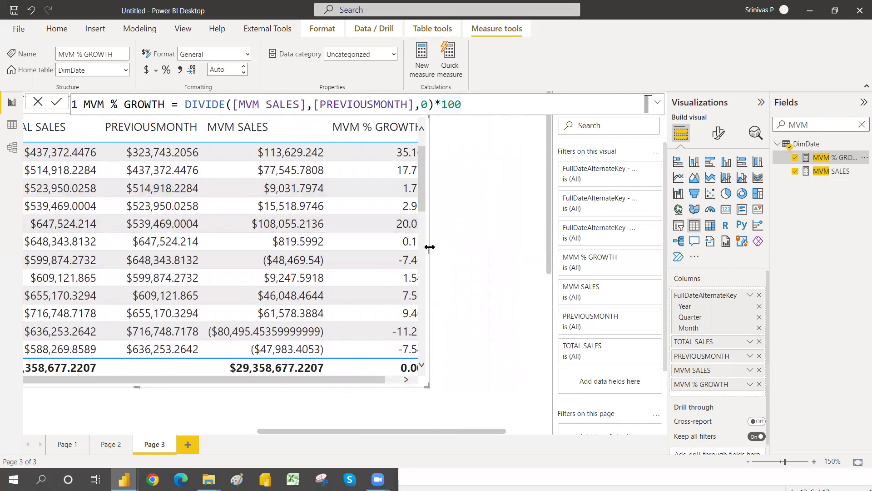
left_click_drag(429, 247, 466, 247)
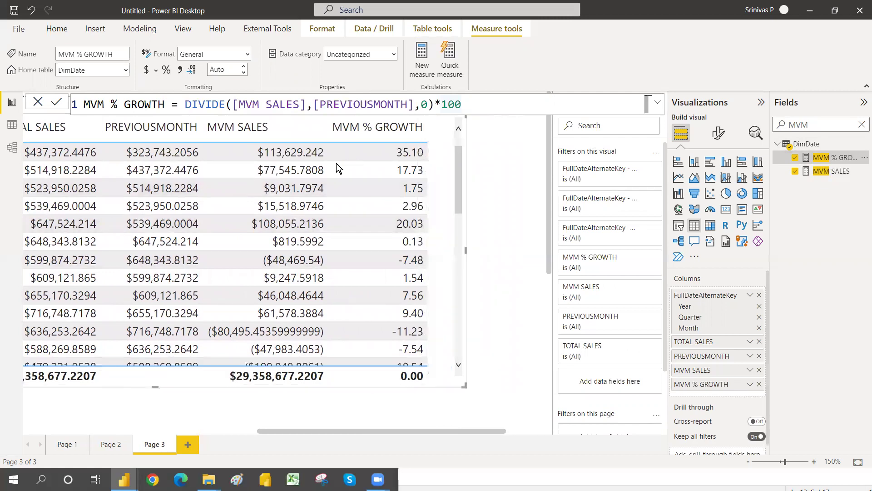